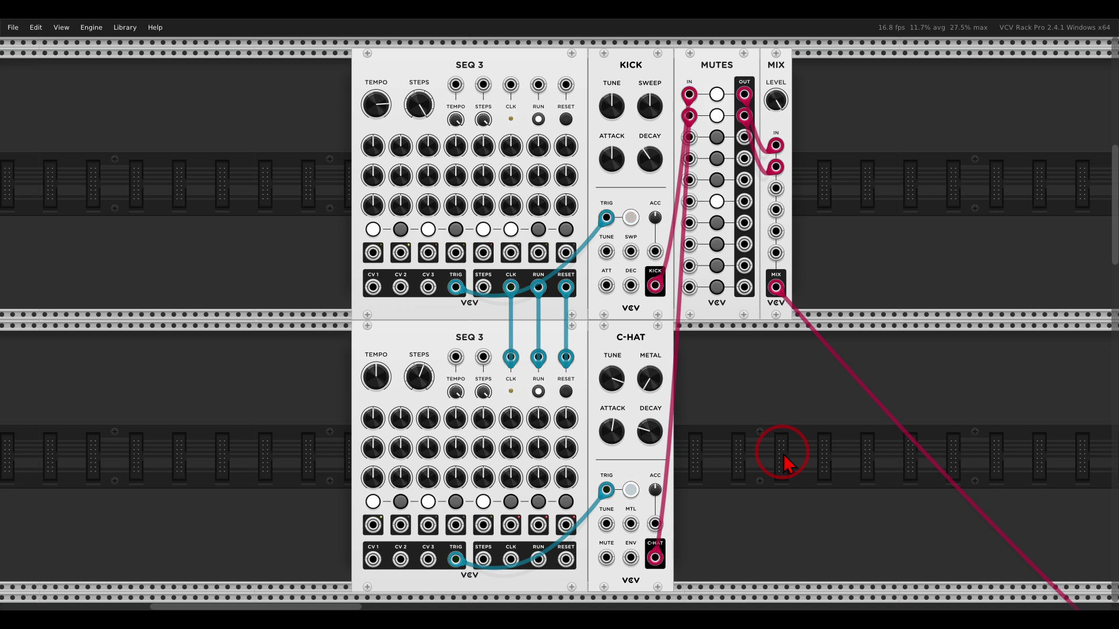
Step: Audition the kick pattern by unmuting row 1 of the Mutes module and muting it again
mouse_move(554, 96)
mouse_down()
mouse_move(395, 119)
mouse_move(540, 116)
mouse_up()
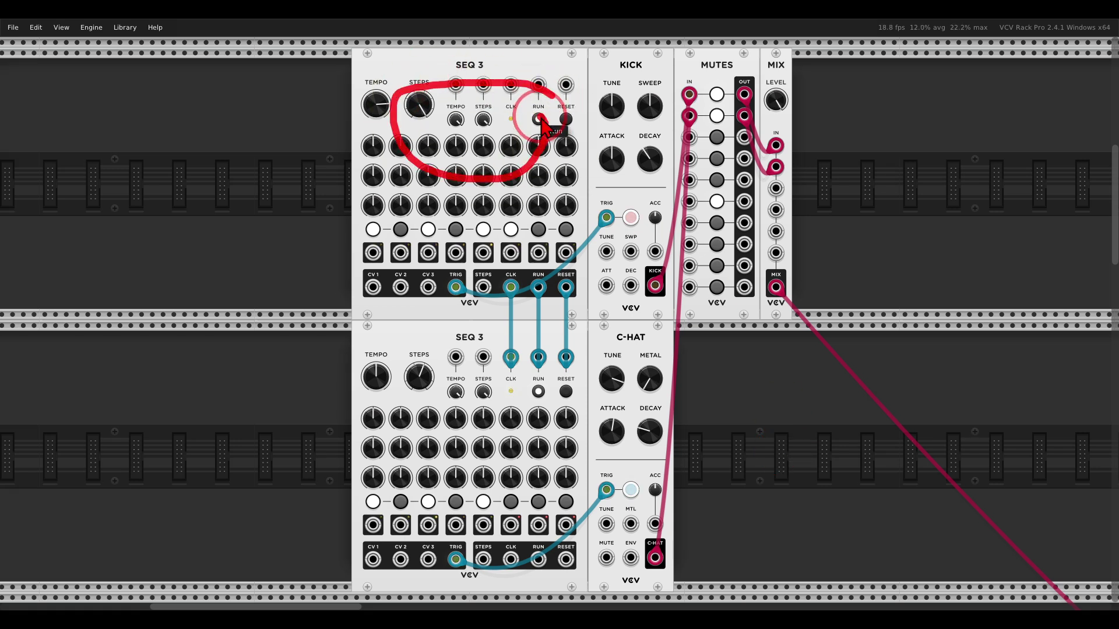
click(717, 95)
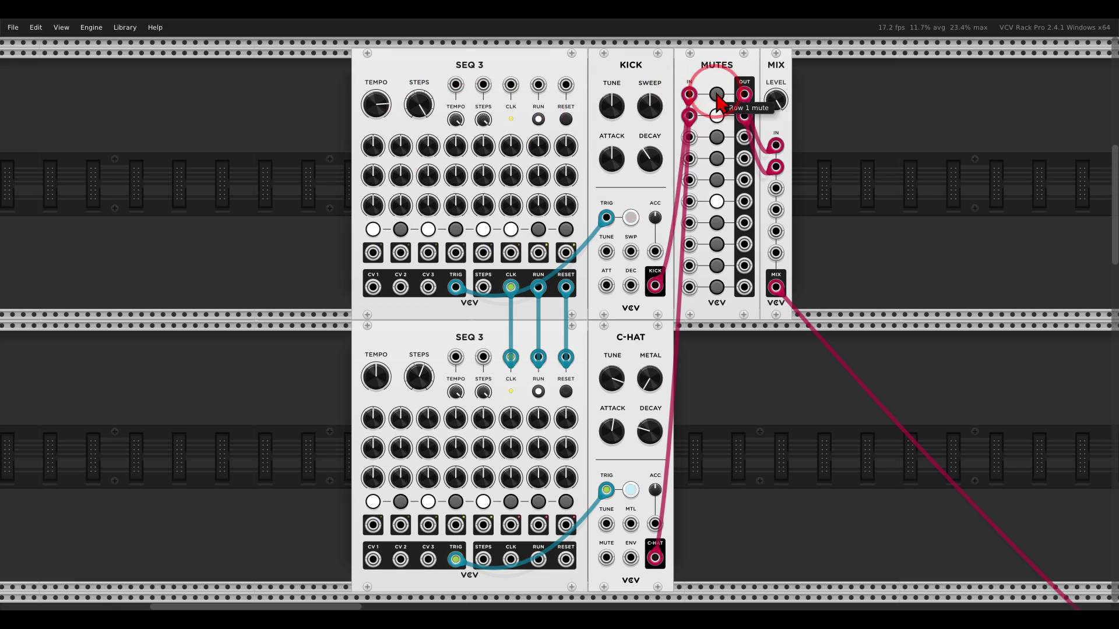
click(718, 95)
mouse_move(505, 322)
mouse_down()
mouse_move(457, 326)
mouse_move(481, 365)
mouse_move(495, 335)
mouse_up()
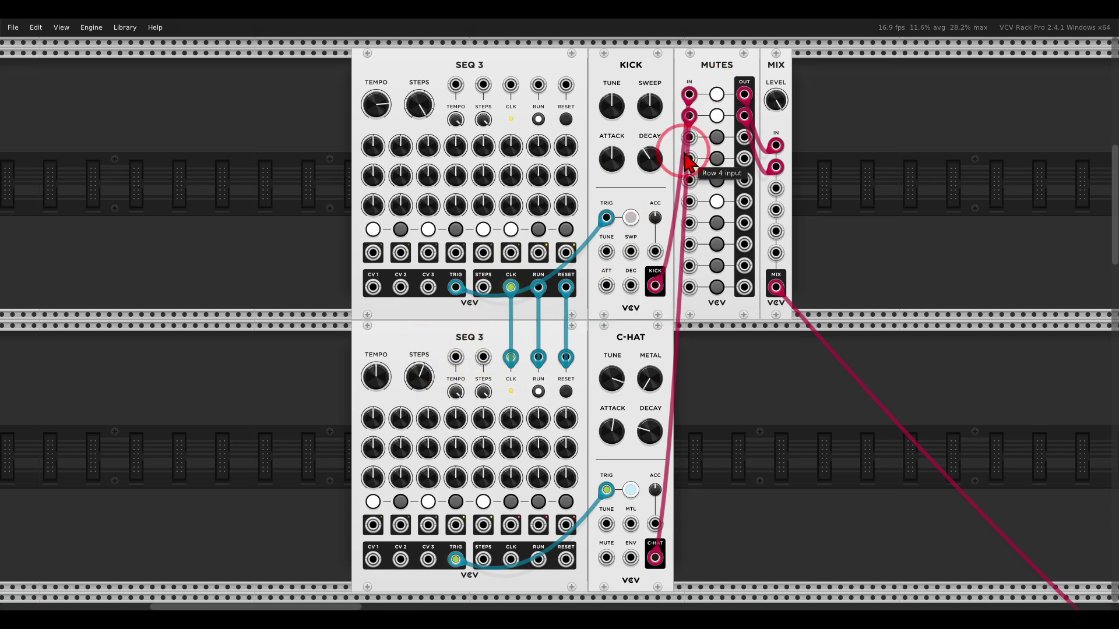
Step: Audition the closed hi-hat alone and together with the kick by unmuting rows 2 and 1, ending with both rows muted
click(720, 120)
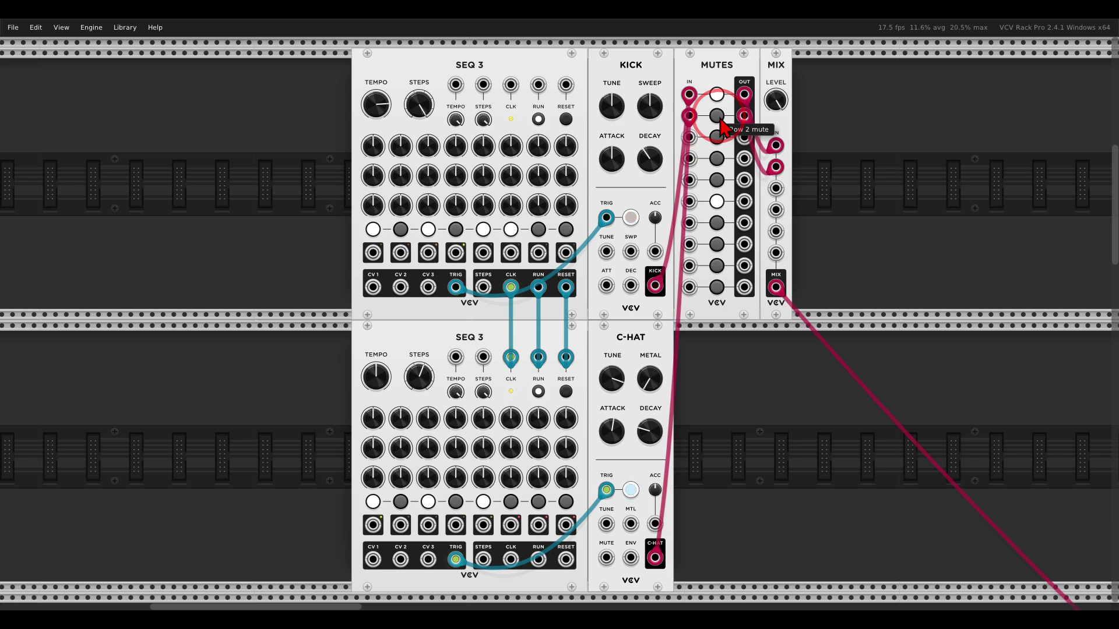
click(717, 94)
click(855, 146)
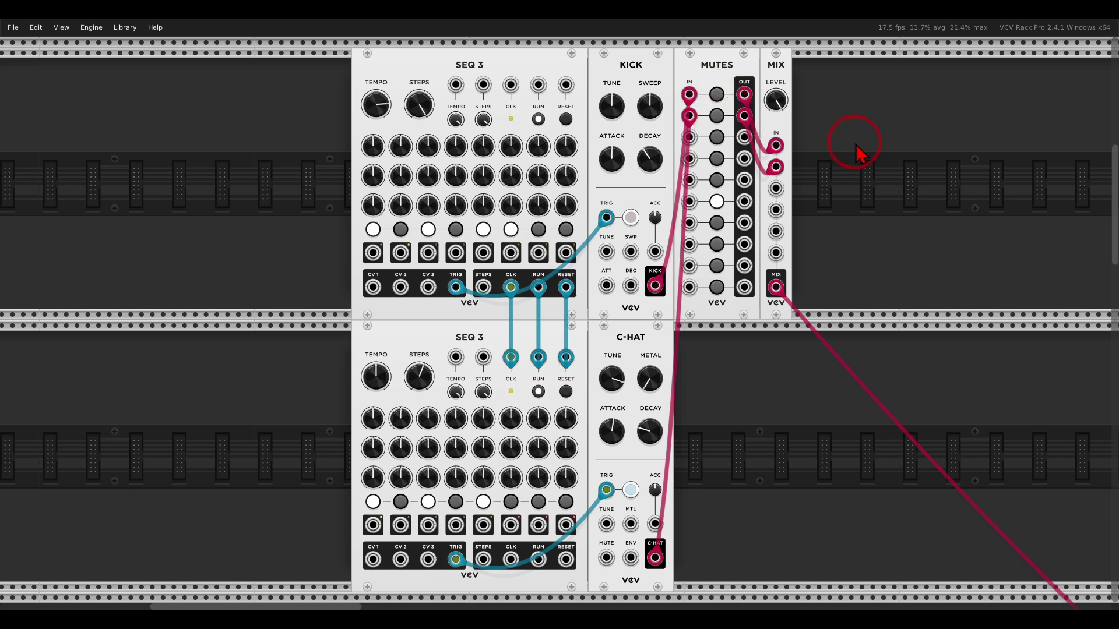
click(717, 94)
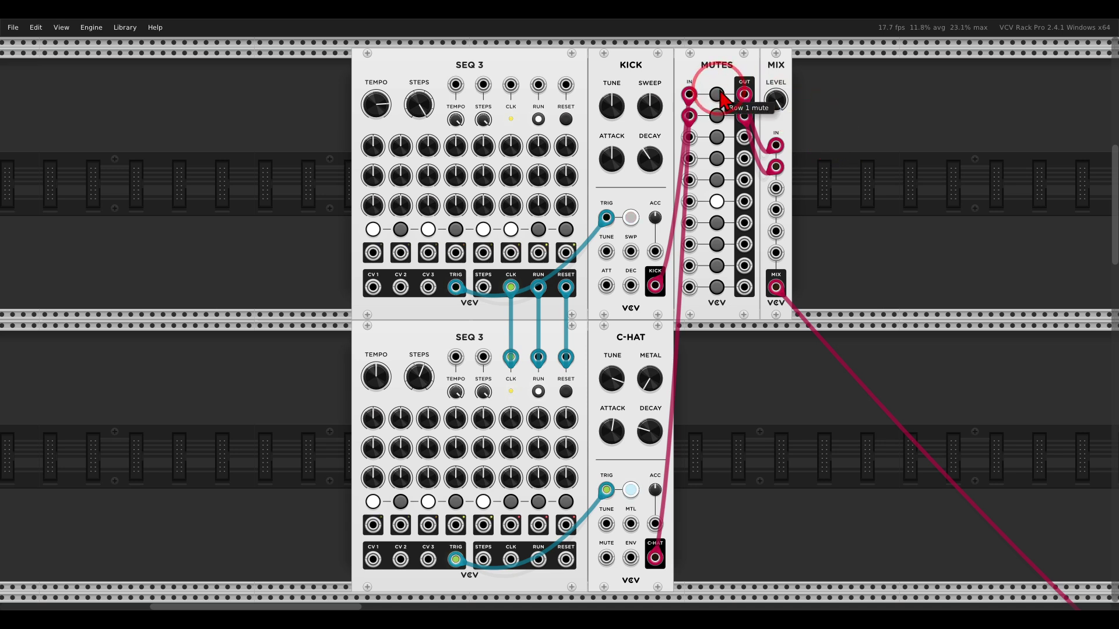
click(718, 94)
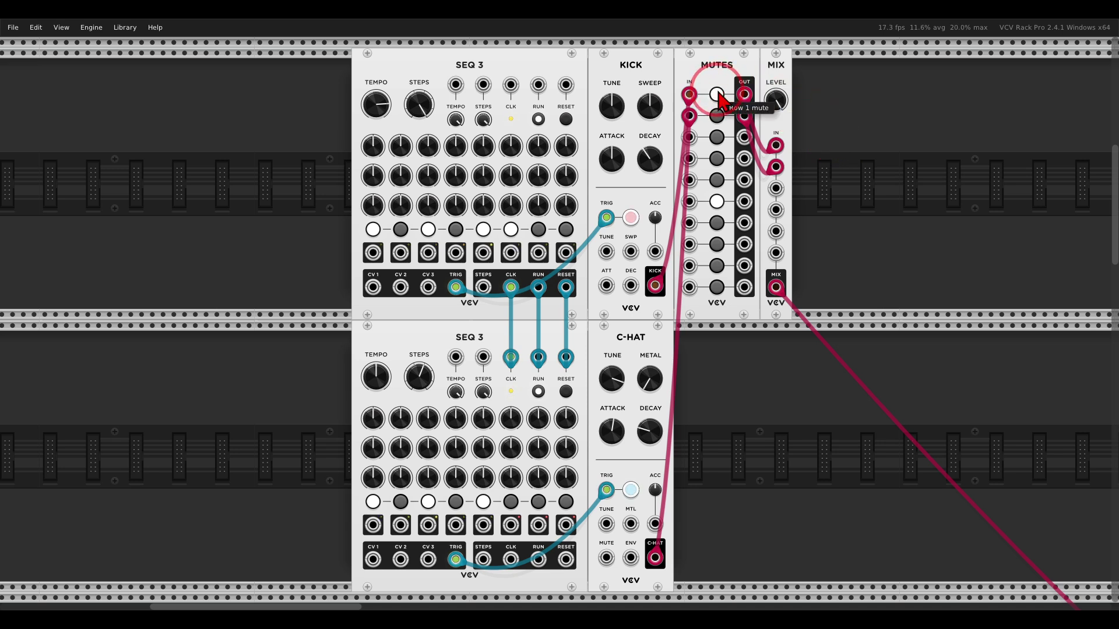
click(718, 114)
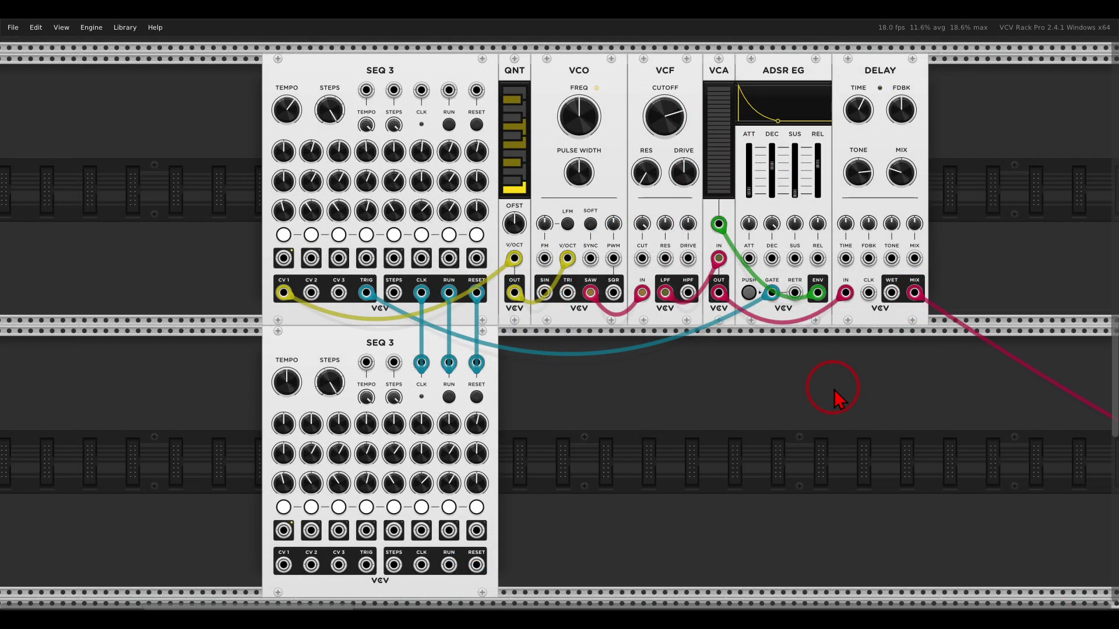
Step: Start the upper SEQ 3 so that it plays the synth voice
mouse_move(413, 58)
mouse_down()
mouse_move(346, 99)
mouse_move(409, 60)
mouse_up()
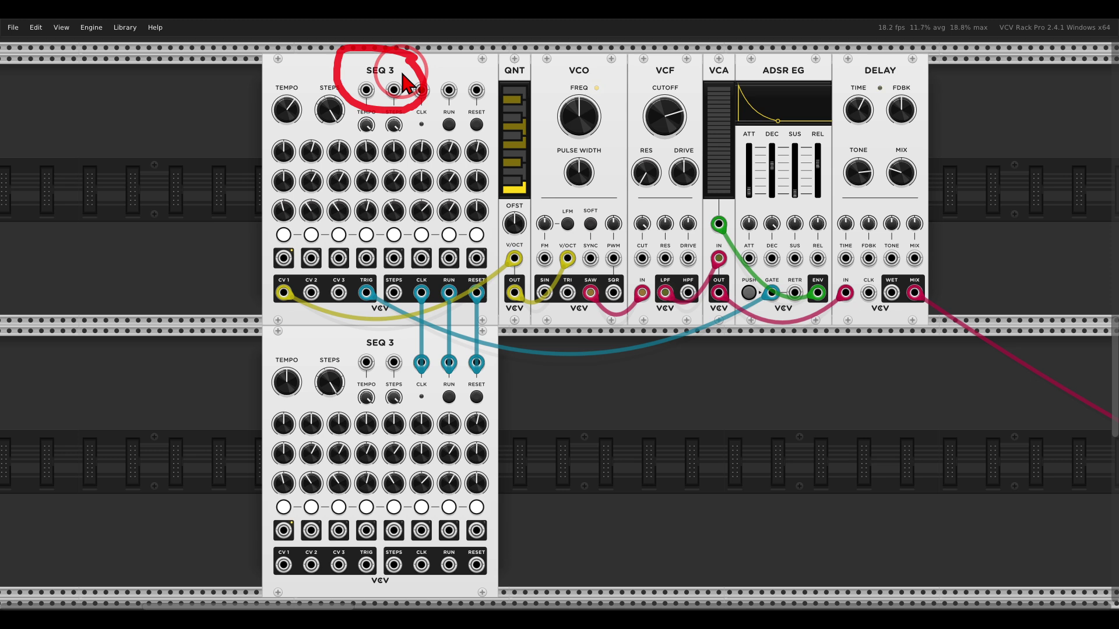
click(449, 124)
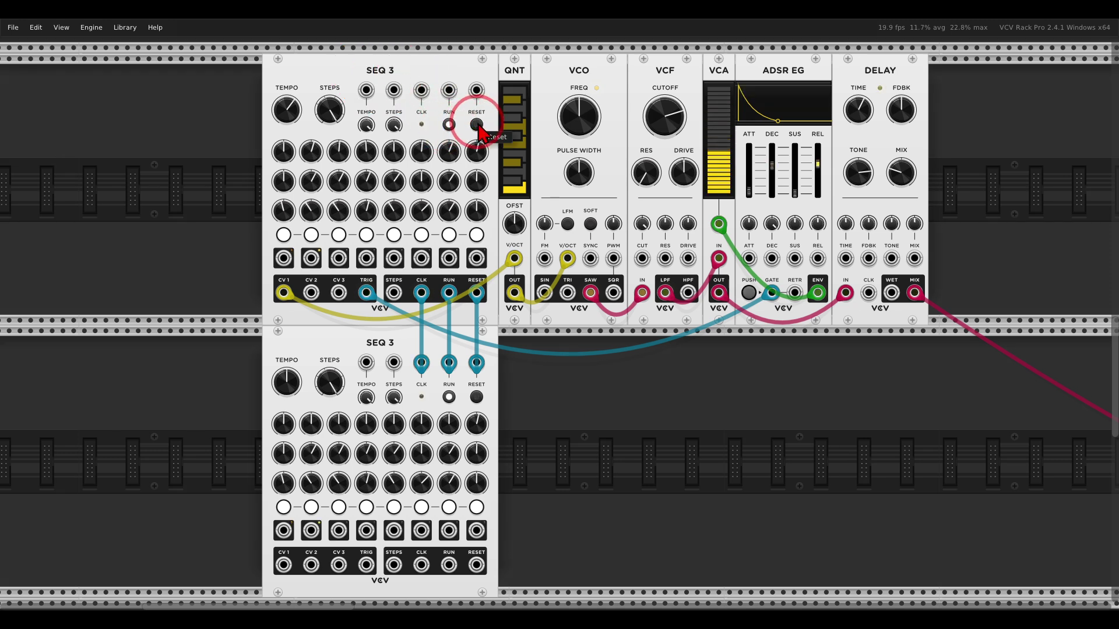
mouse_move(596, 58)
mouse_down()
mouse_move(562, 55)
mouse_move(589, 89)
mouse_move(590, 61)
mouse_move(635, 74)
mouse_up()
mouse_move(614, 49)
mouse_down()
mouse_move(649, 74)
mouse_move(632, 86)
mouse_up()
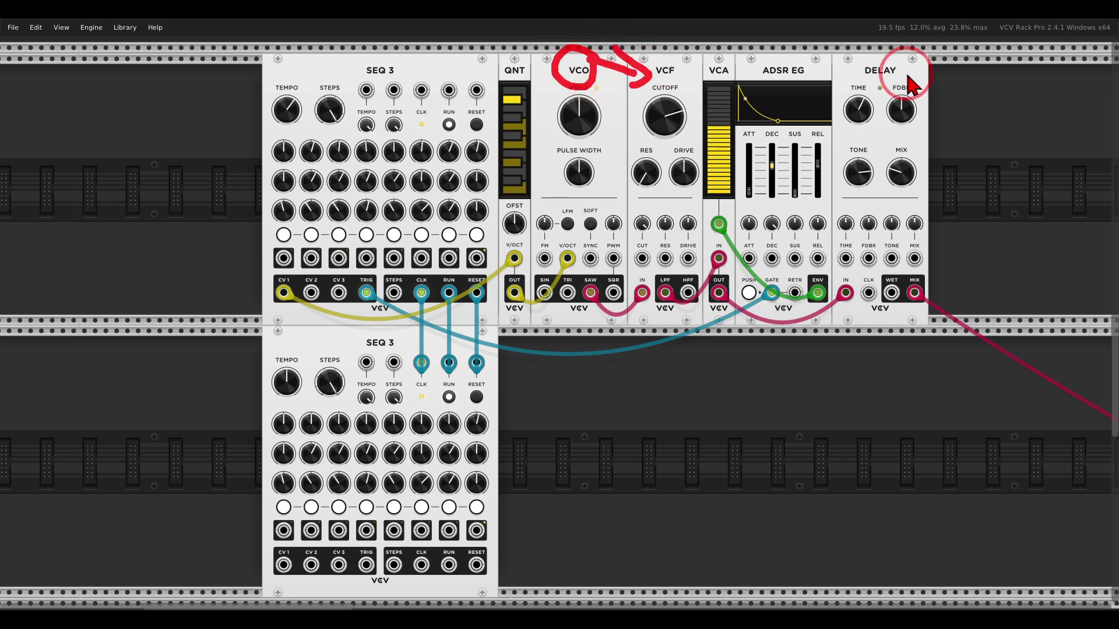
drag(918, 56, 931, 92)
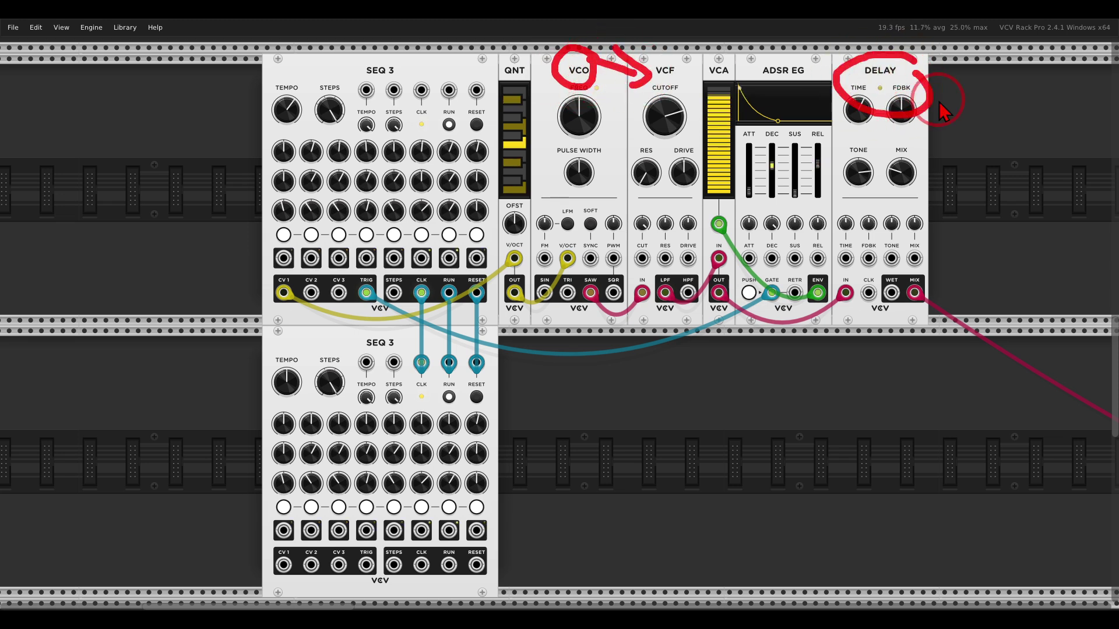
Step: Adjust the VCF cutoff and patch the upper SEQ 3's CV 2 to the VCF CUT input and CV 3 to the ADSR EG DEC input
mouse_move(664, 125)
mouse_down()
mouse_move(653, 84)
mouse_move(663, 124)
mouse_up()
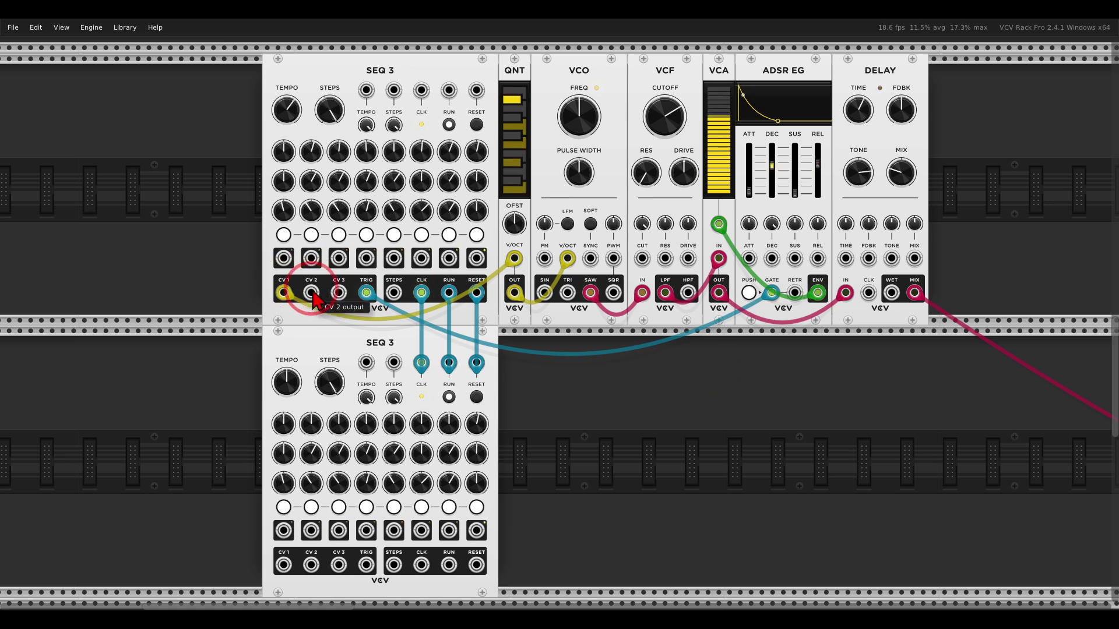
drag(312, 293, 643, 259)
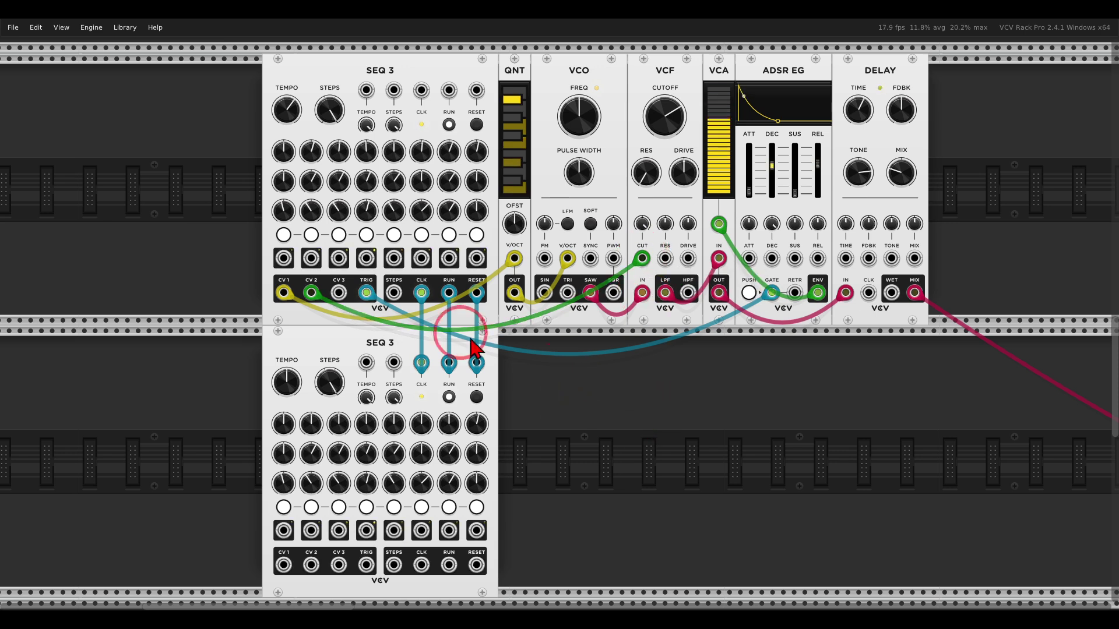
drag(339, 293, 773, 262)
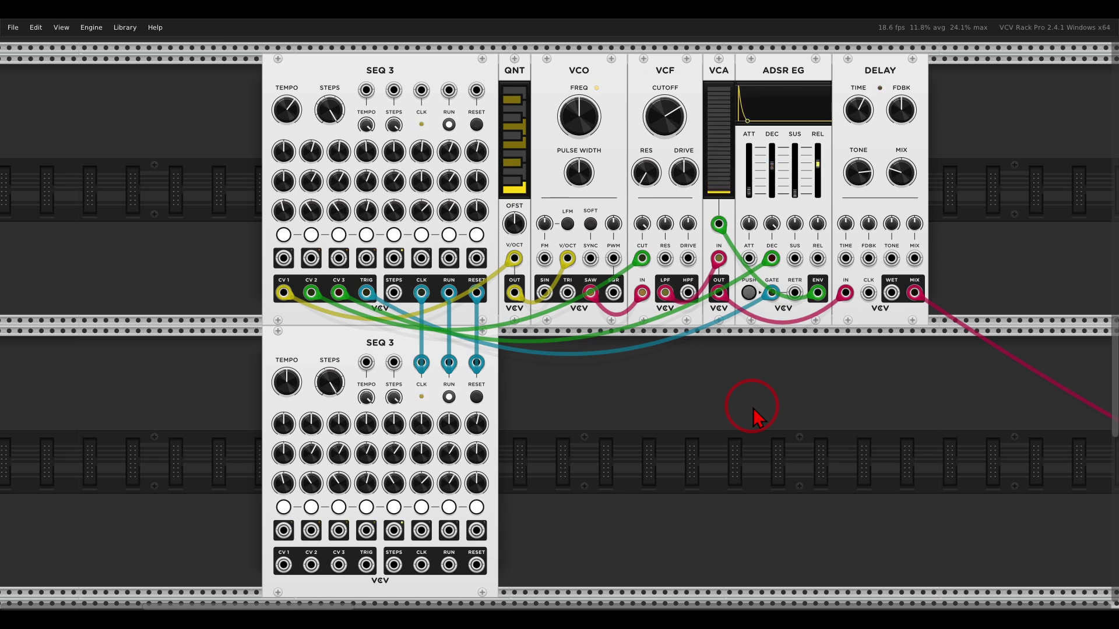
Step: Move the cutoff and decay modulation cables to the lower SEQ 3's CV 2 and CV 3 outputs and reduce its step count
mouse_move(411, 333)
mouse_down()
mouse_move(363, 378)
mouse_move(410, 344)
mouse_up()
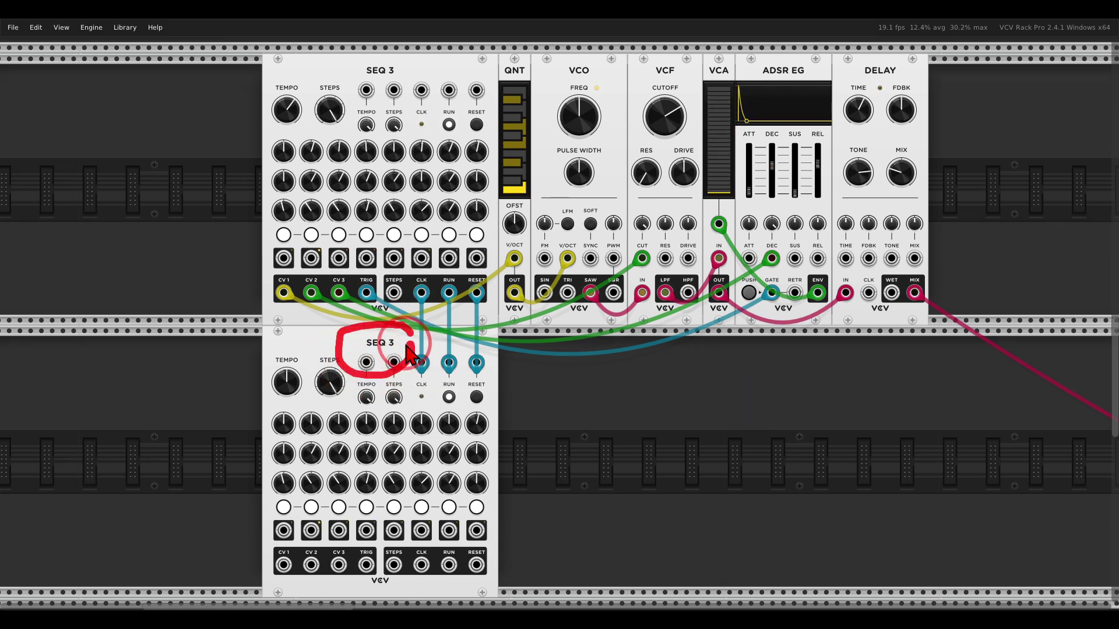
drag(311, 292, 339, 565)
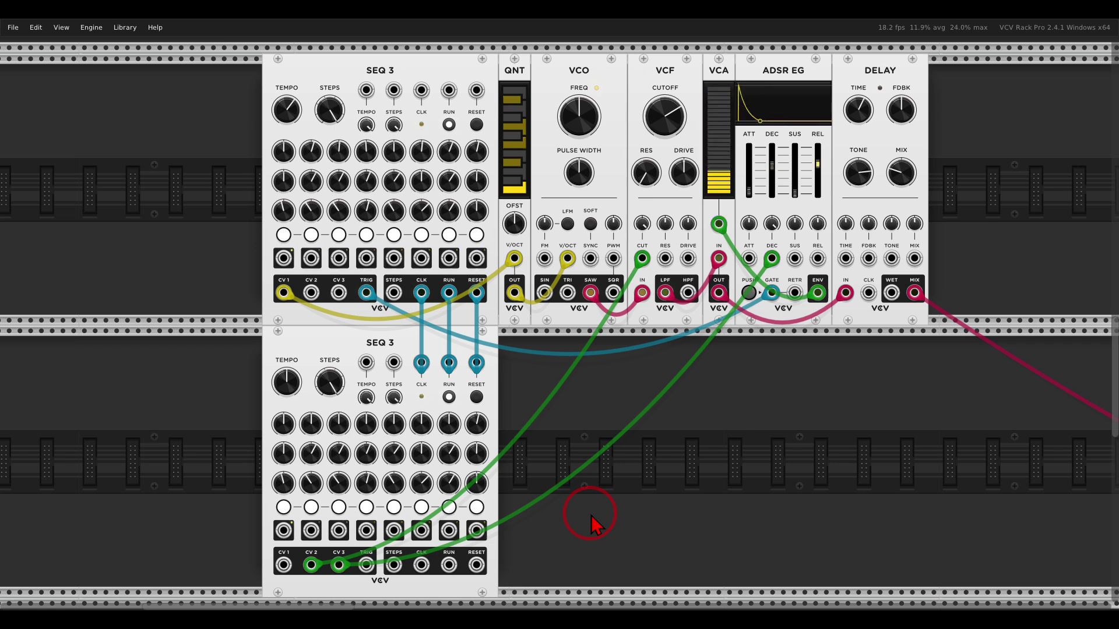
drag(330, 388, 330, 417)
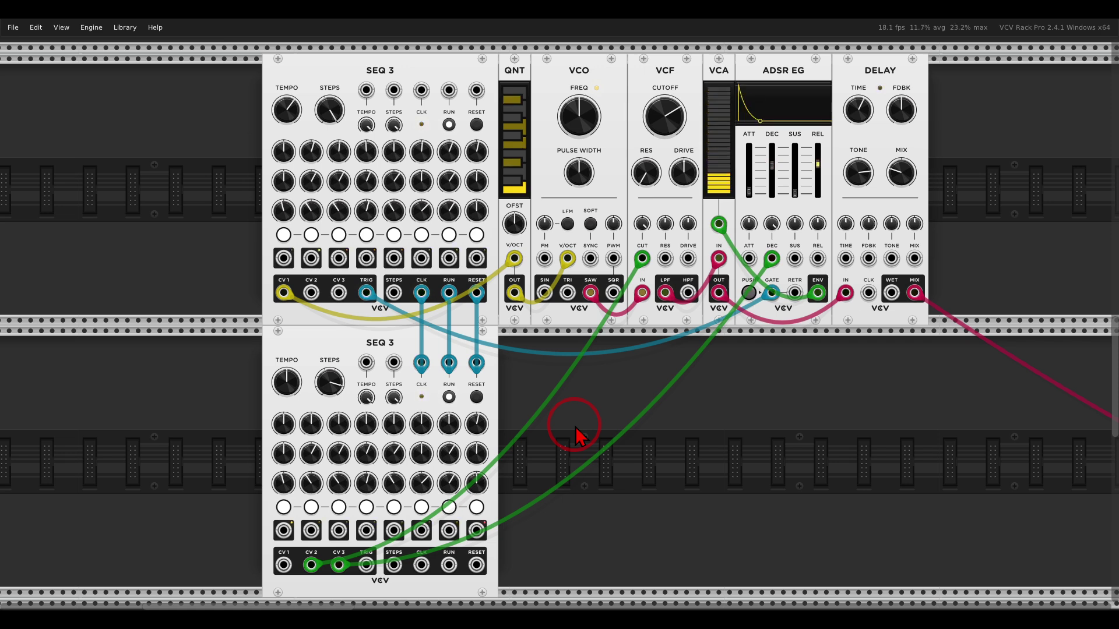
click(448, 124)
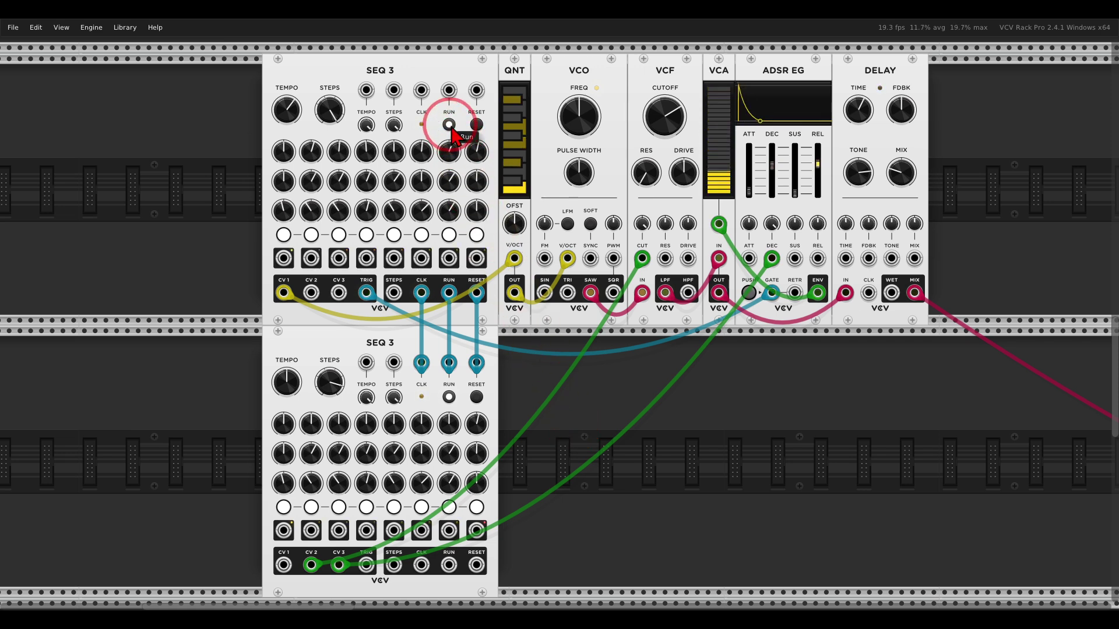
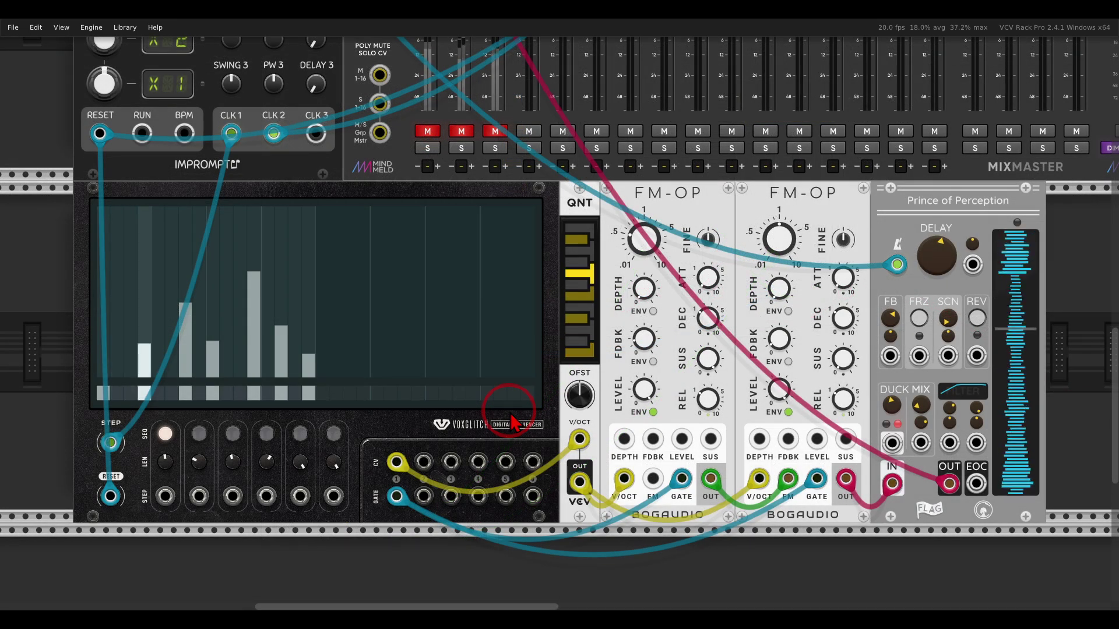
Step: Unmute the FMOP channel on the mixer to play the sequenced FM-OP voice
mouse_move(556, 410)
mouse_down()
mouse_move(467, 414)
mouse_move(529, 463)
mouse_move(555, 409)
mouse_up()
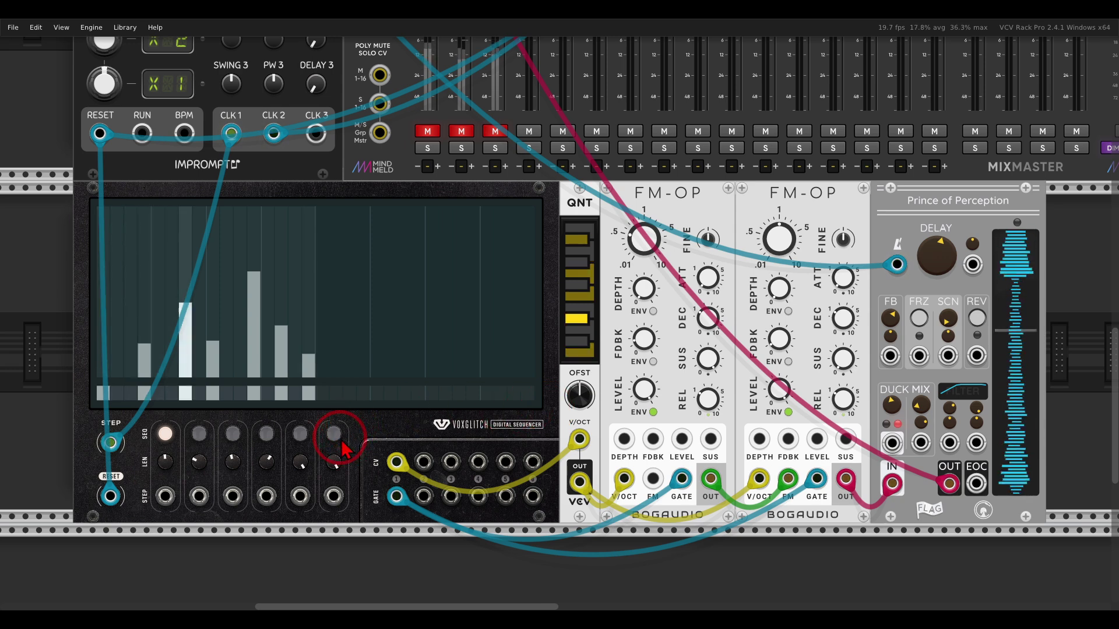
mouse_move(361, 429)
mouse_down()
mouse_move(226, 411)
mouse_move(155, 419)
mouse_move(148, 460)
mouse_move(260, 497)
mouse_move(351, 466)
mouse_move(348, 431)
mouse_up()
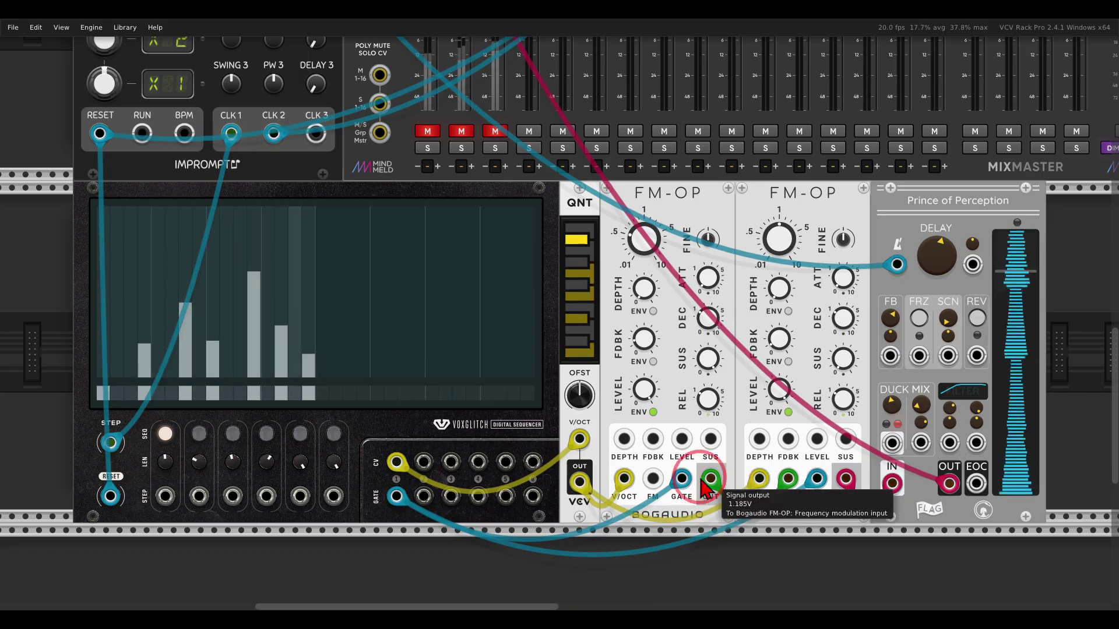
click(434, 132)
click(454, 249)
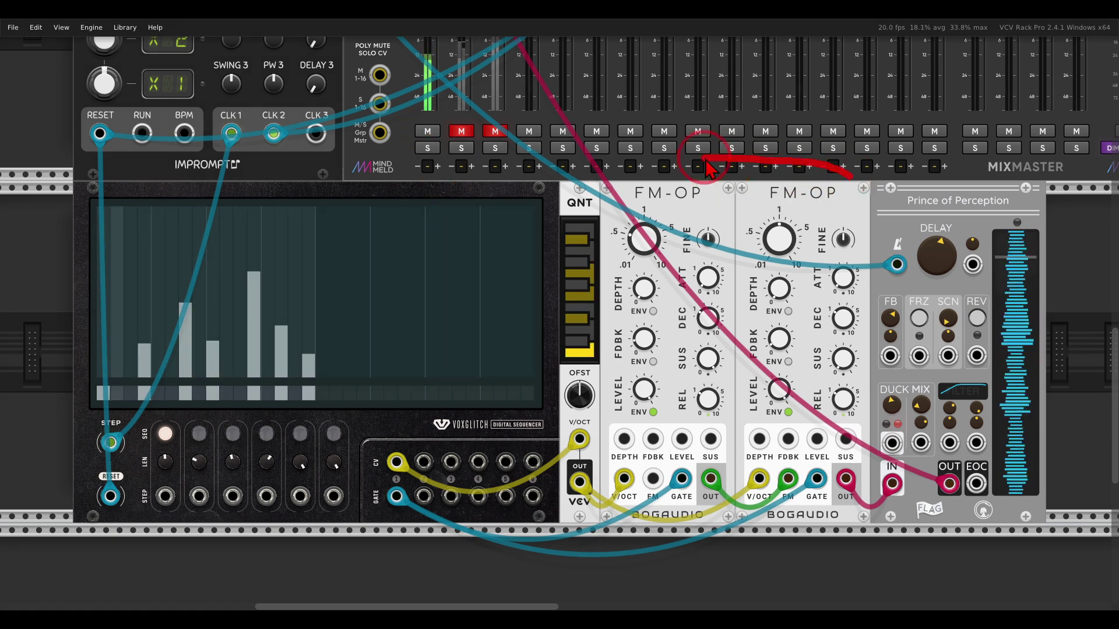
mouse_move(705, 166)
mouse_down()
mouse_move(725, 237)
mouse_move(849, 175)
mouse_move(928, 195)
mouse_up()
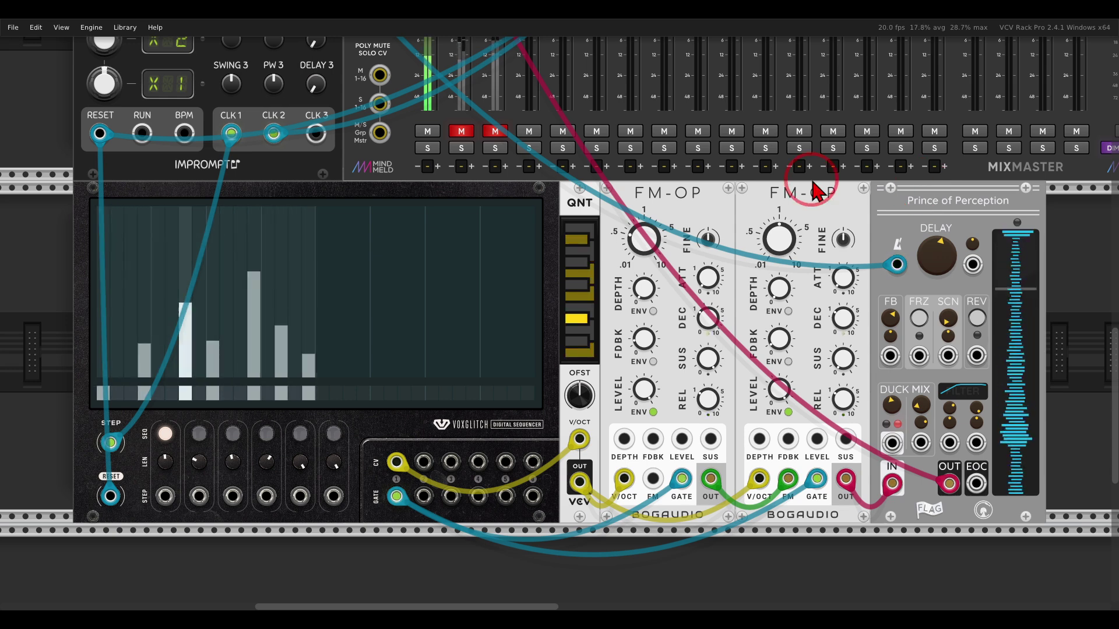
Step: Bring up the Digital Sequencer's sequences 2 and 3, patching CV 2 to the second FM-OP's FDBK input and CV 3 to its DEPTH input
click(200, 436)
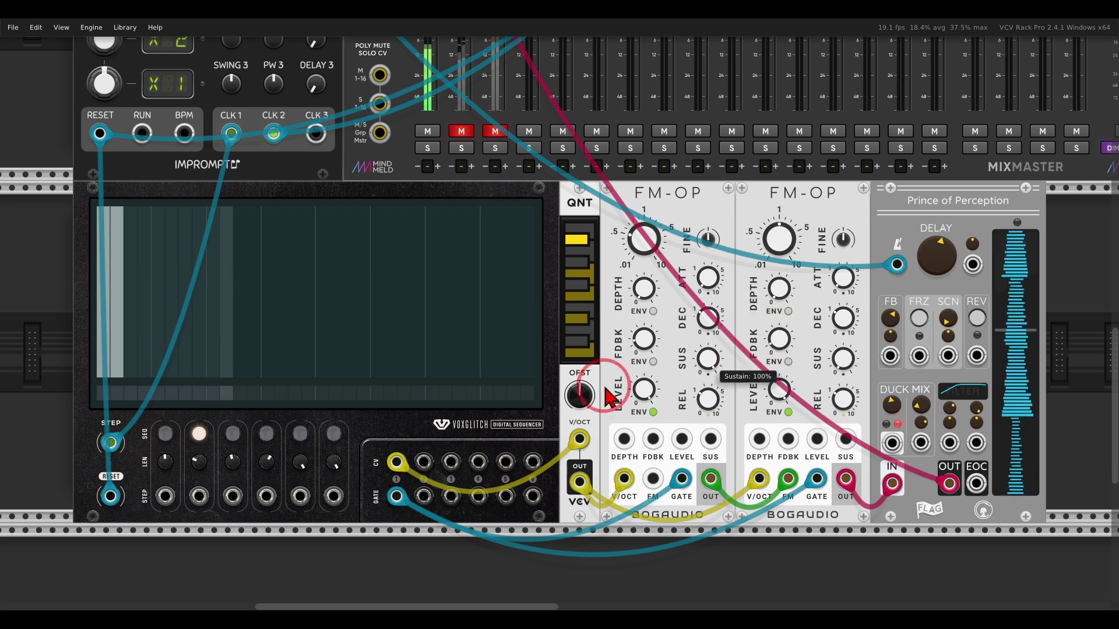
drag(424, 463, 788, 440)
drag(779, 342, 774, 331)
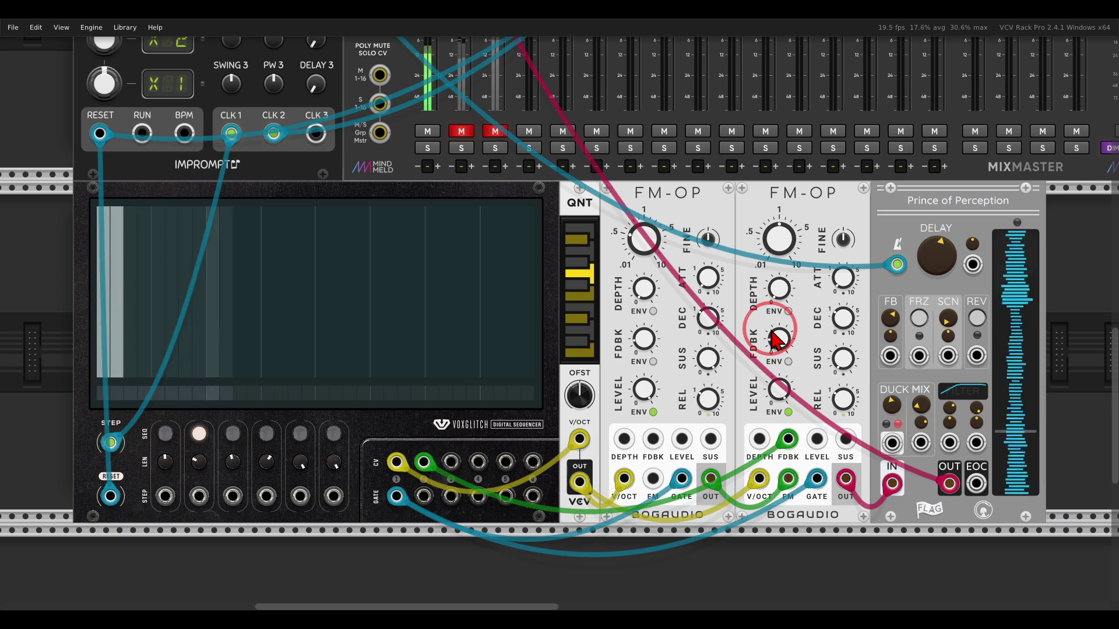
click(234, 435)
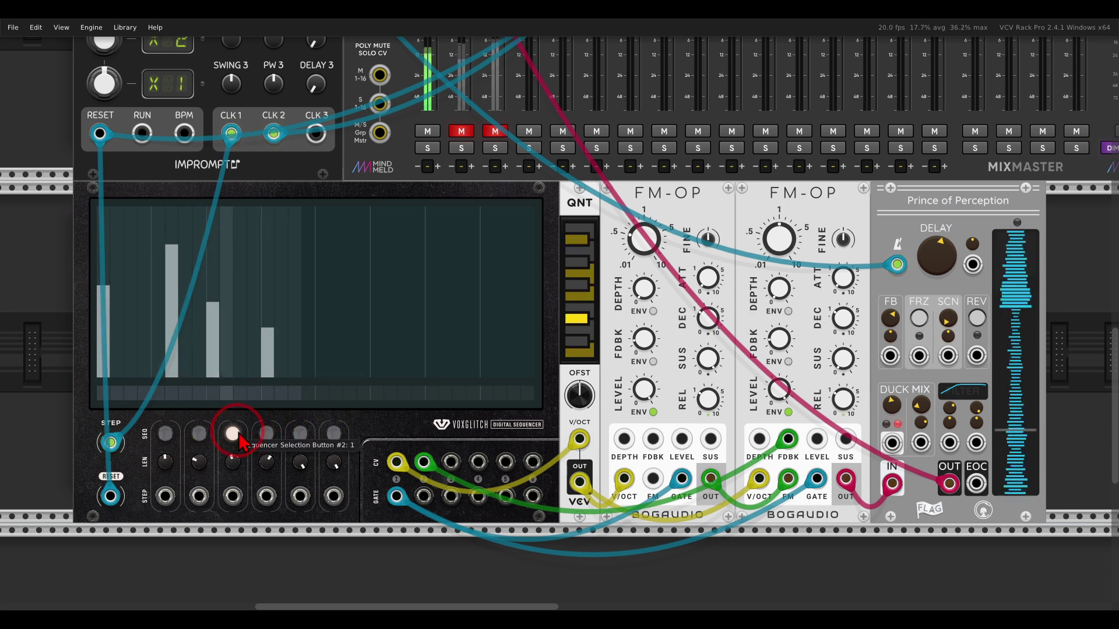
drag(451, 467, 758, 437)
drag(779, 297, 782, 280)
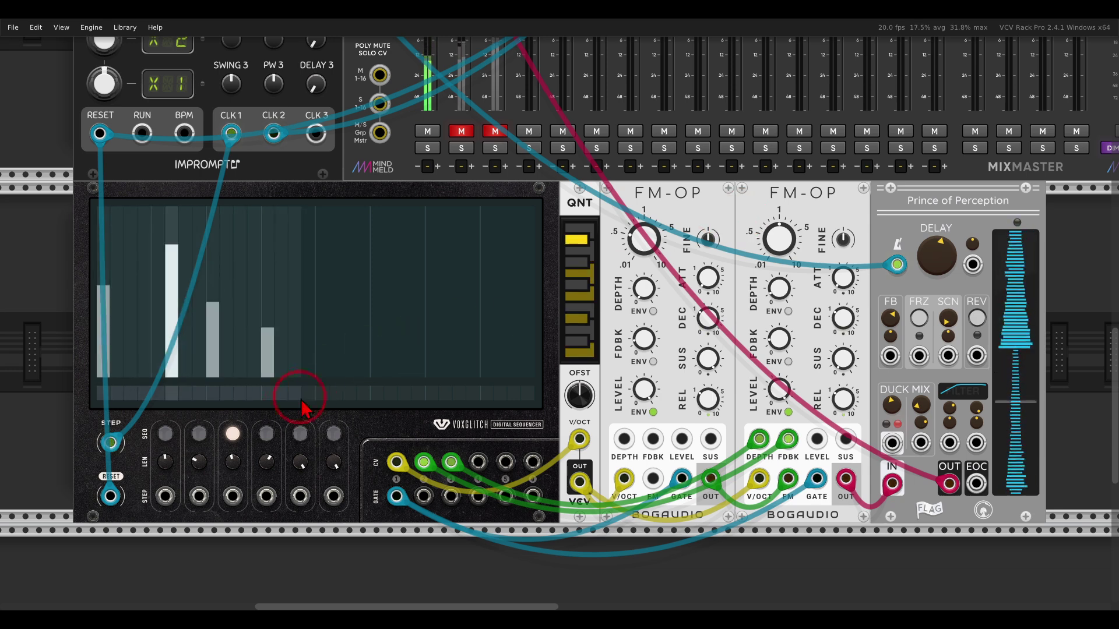
Step: Bring up sequence 4 and patch the Digital Sequencer's CV 4 to Prince of Perception's MIX modulation input
click(266, 436)
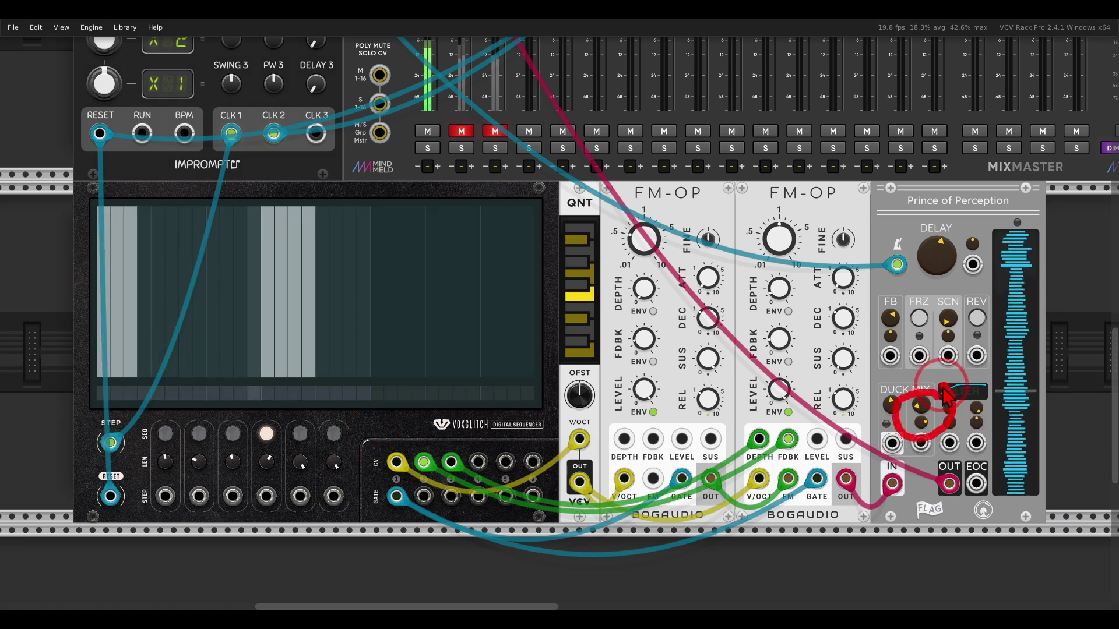
drag(923, 404, 941, 458)
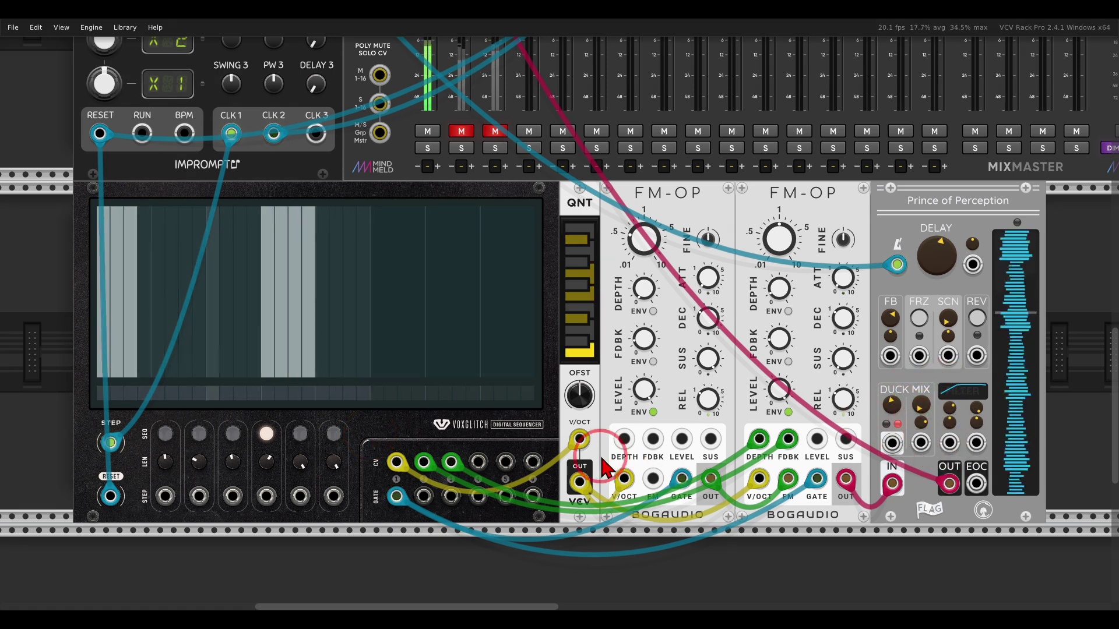
drag(478, 462, 921, 443)
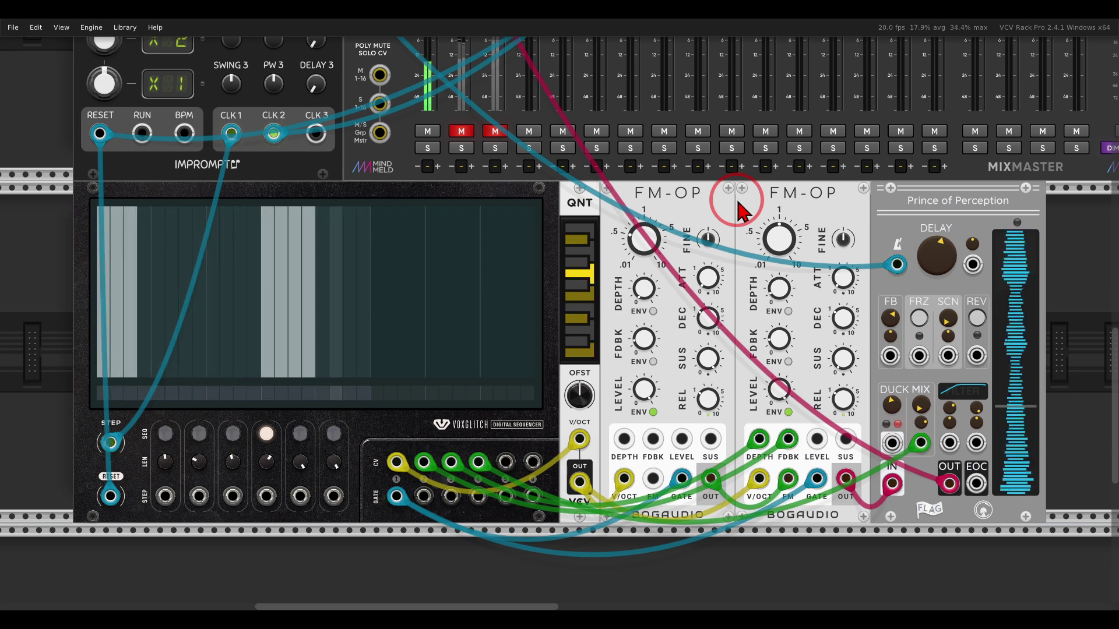
Step: Examine the VCO voice's patching and compare sequences 1 to 5 of its Digital Sequencer on the upper row
scroll(735, 211, up, 10)
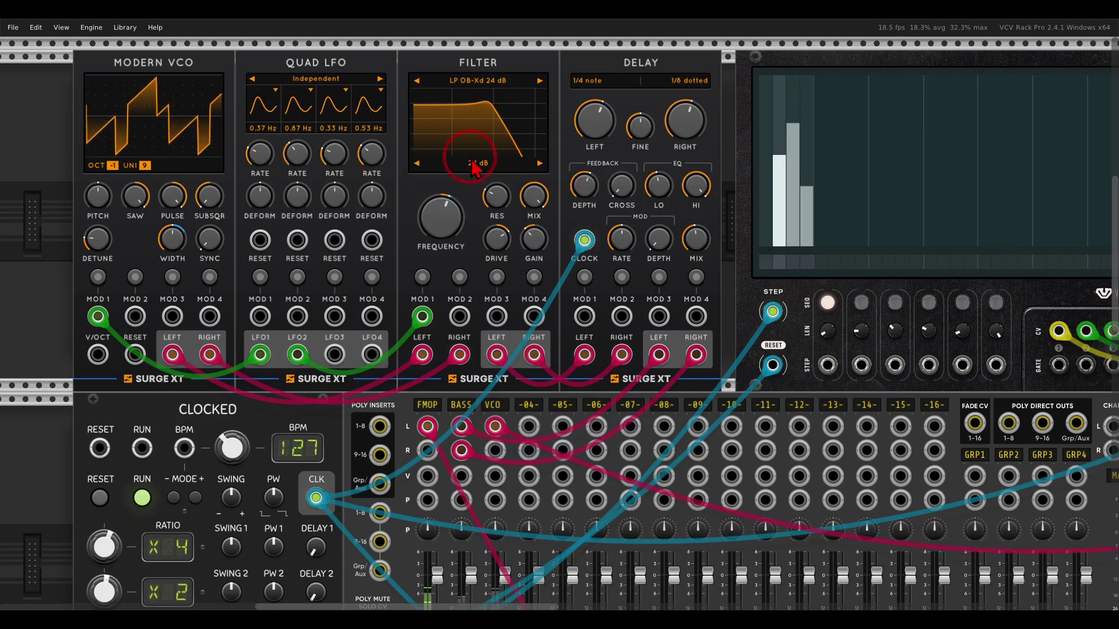
scroll(583, 207, down, 3)
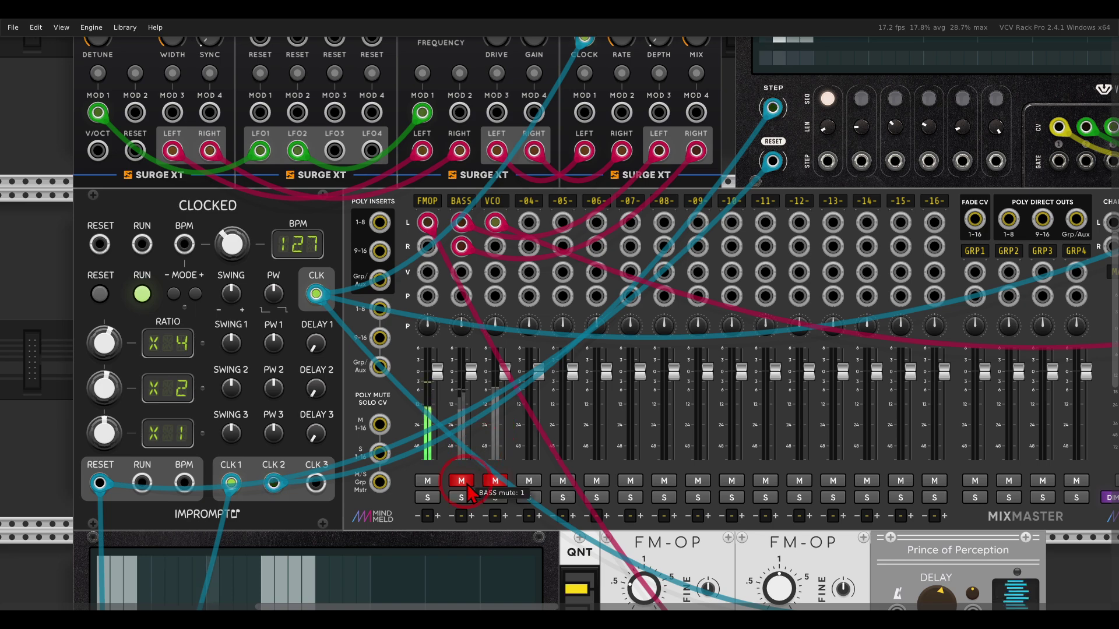
scroll(494, 364, up, 4)
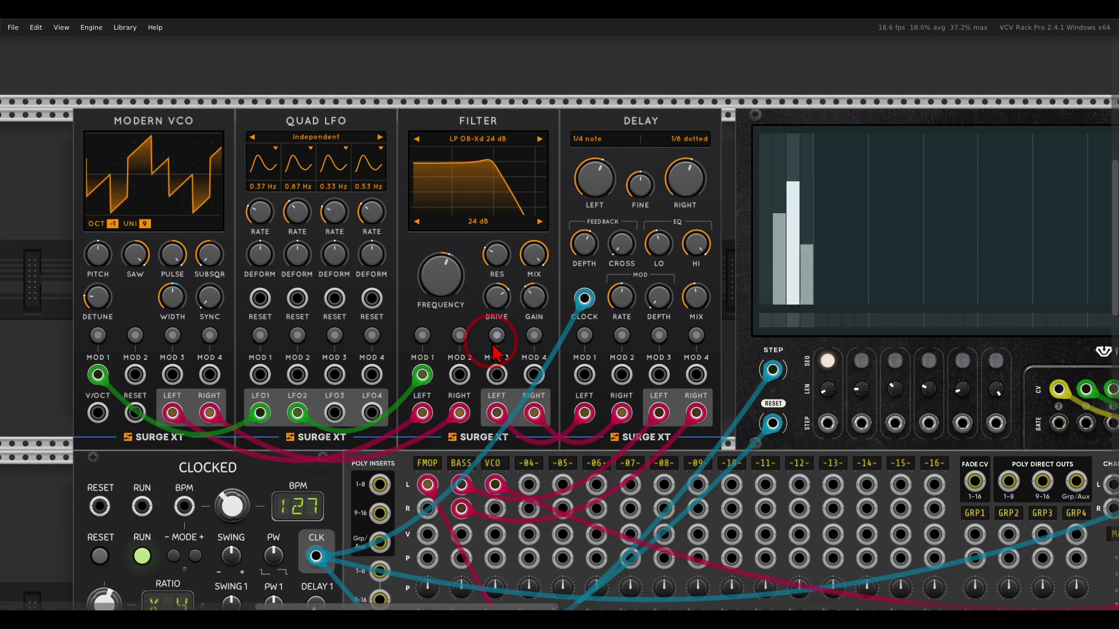
scroll(880, 438, right, 9)
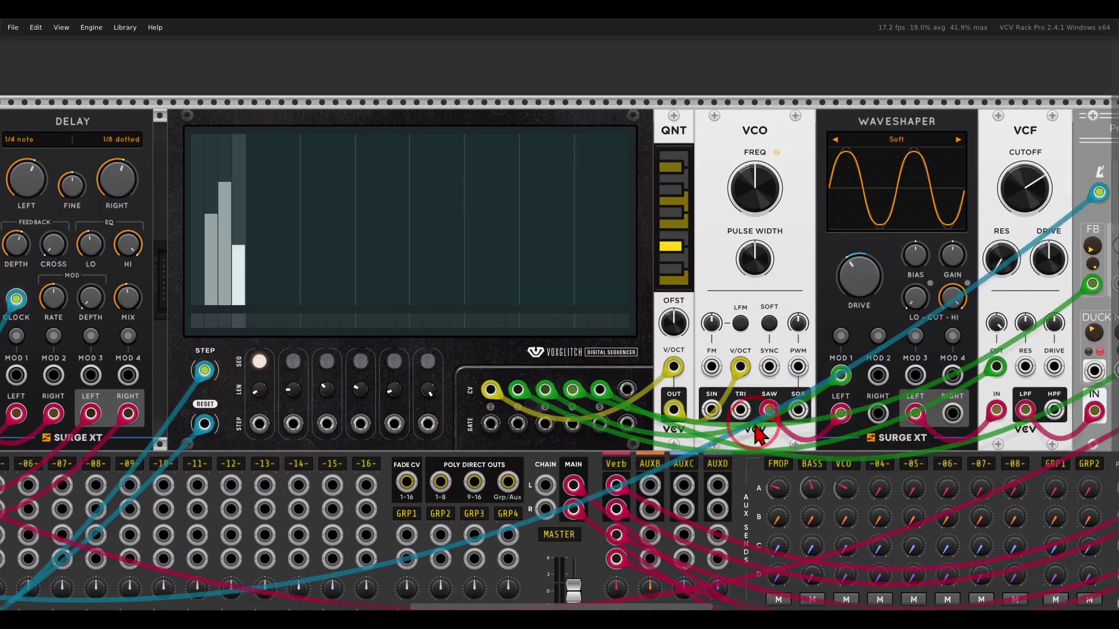
scroll(773, 407, down, 1)
drag(832, 374, 663, 350)
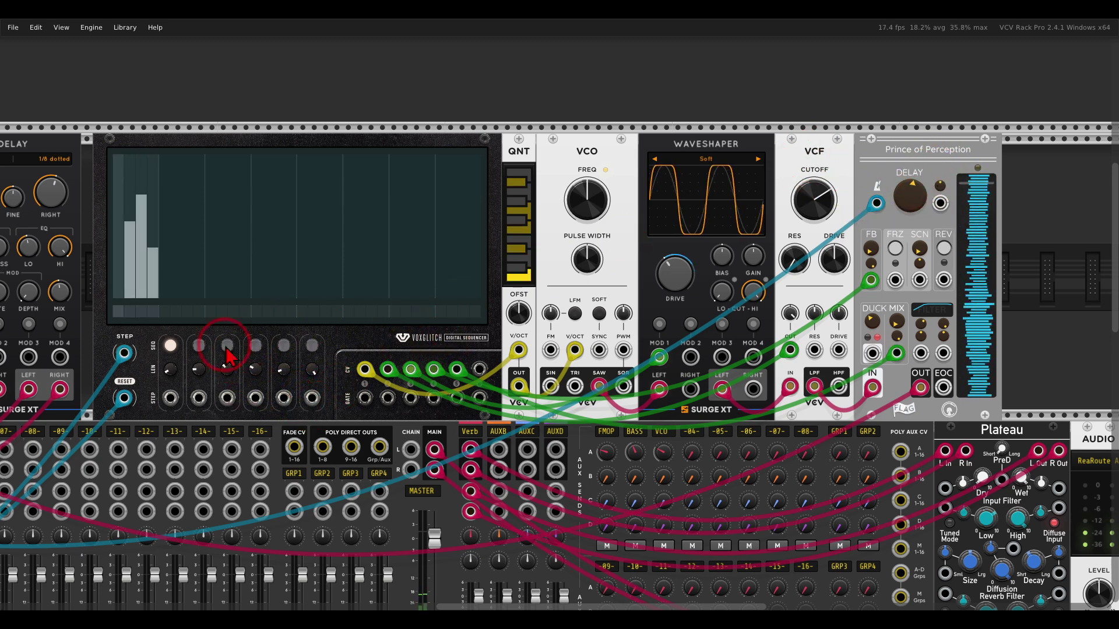
click(228, 346)
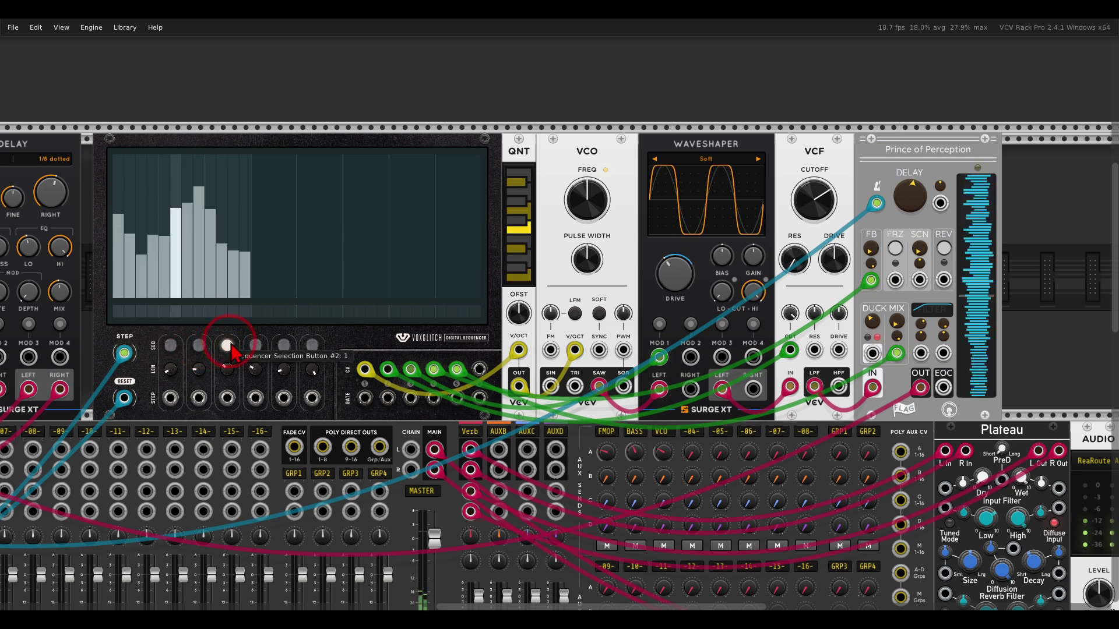
click(284, 349)
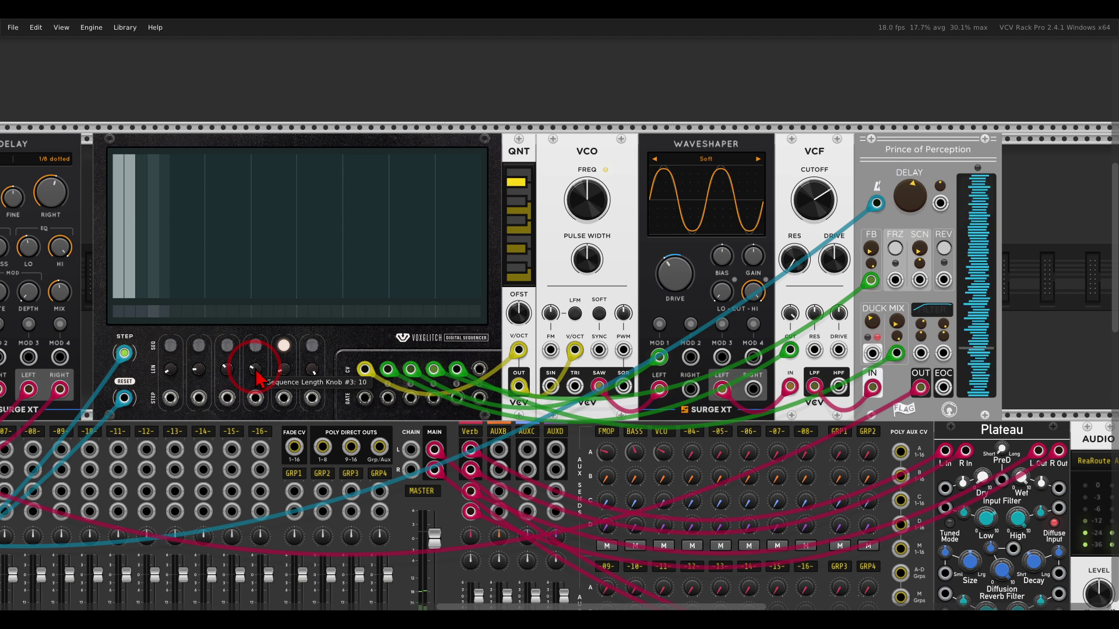
click(256, 348)
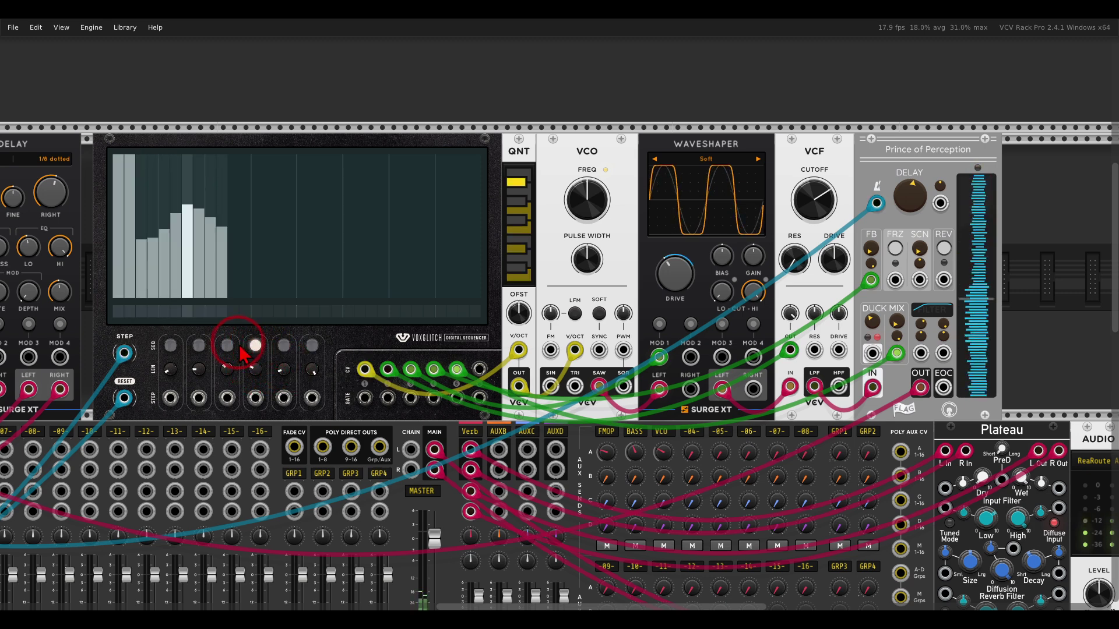
click(227, 347)
click(200, 347)
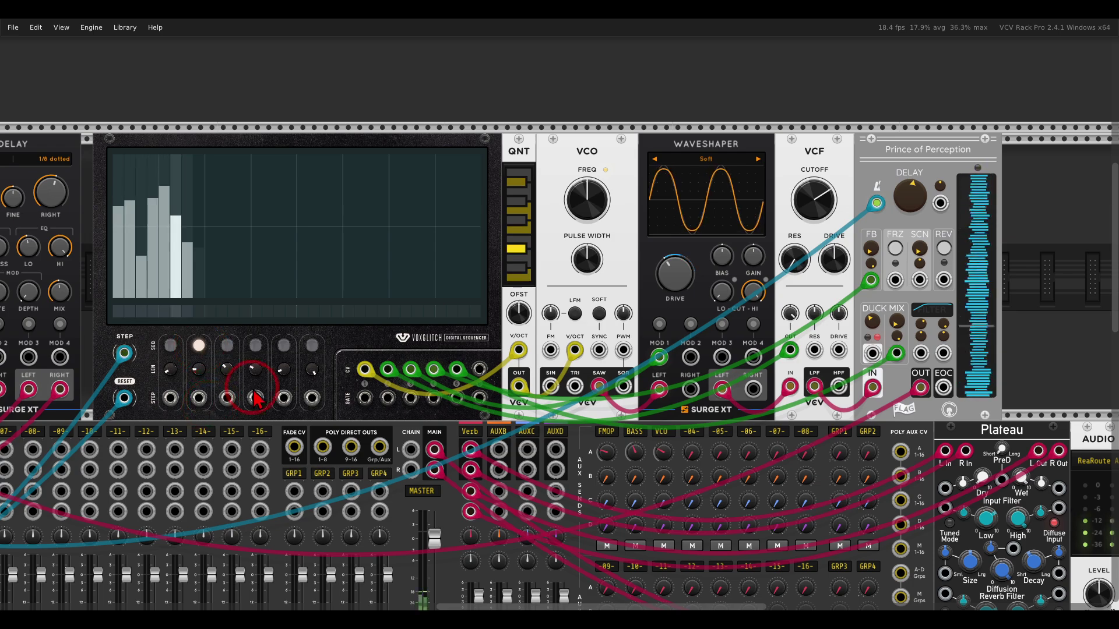
Step: Unmute the BASS and VCO channels on the mixer so that all three voices play together
drag(253, 391, 481, 262)
click(118, 538)
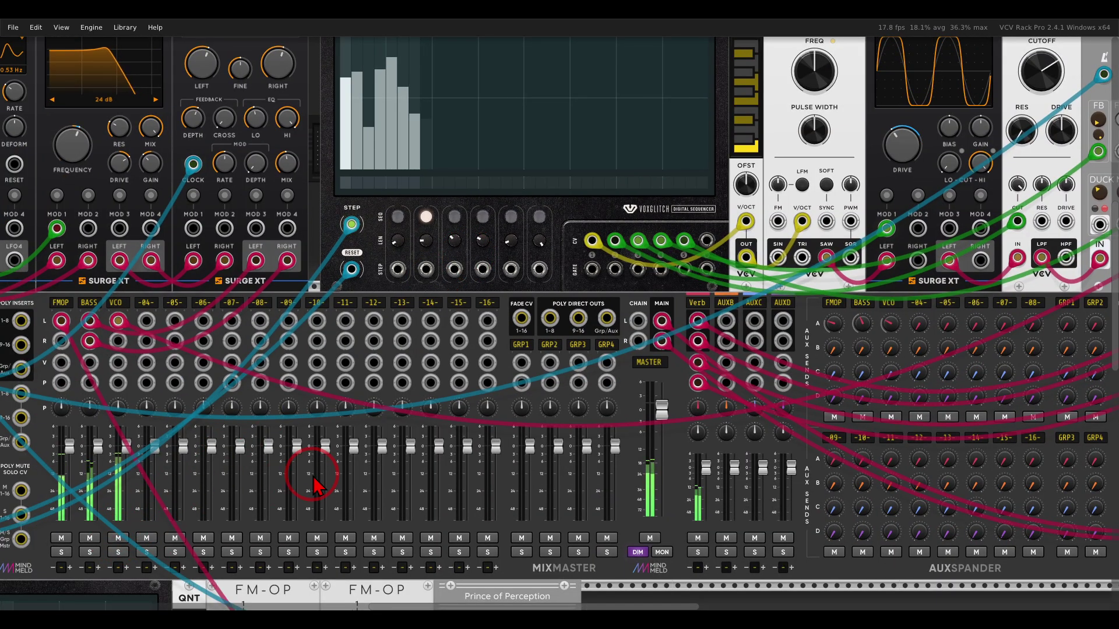
scroll(313, 475, down, 3)
drag(349, 502, 508, 390)
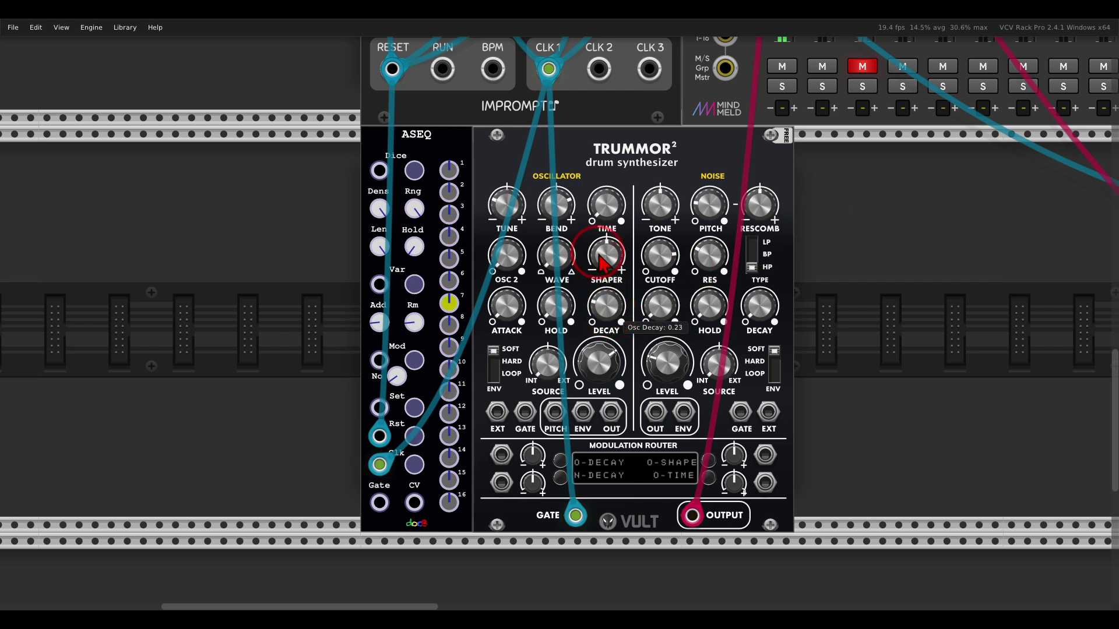
Step: Randomize the ASEQ sequence beside the Trummor² drum synthesizer twice with its Dice function
drag(580, 217, 570, 390)
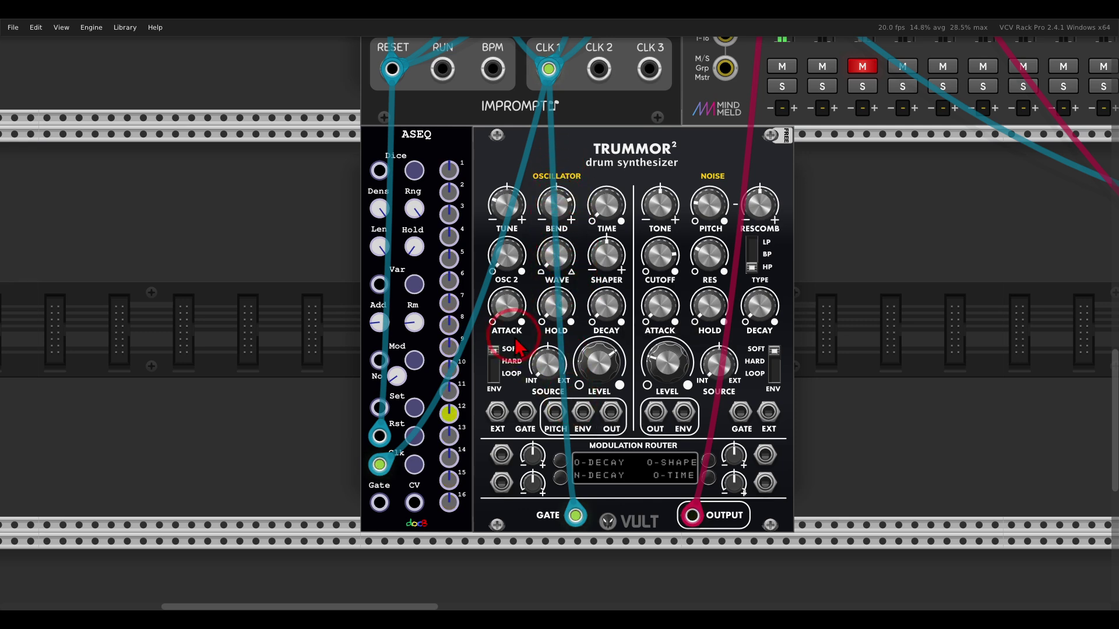
drag(516, 338, 562, 325)
scroll(461, 226, up, 2)
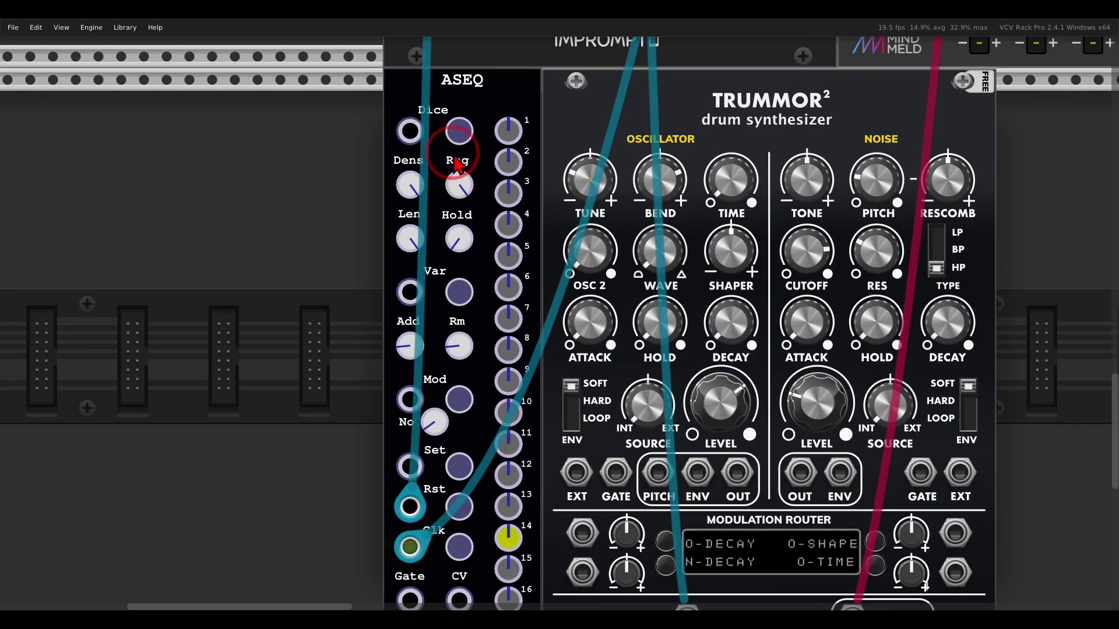
click(459, 131)
drag(467, 162, 476, 136)
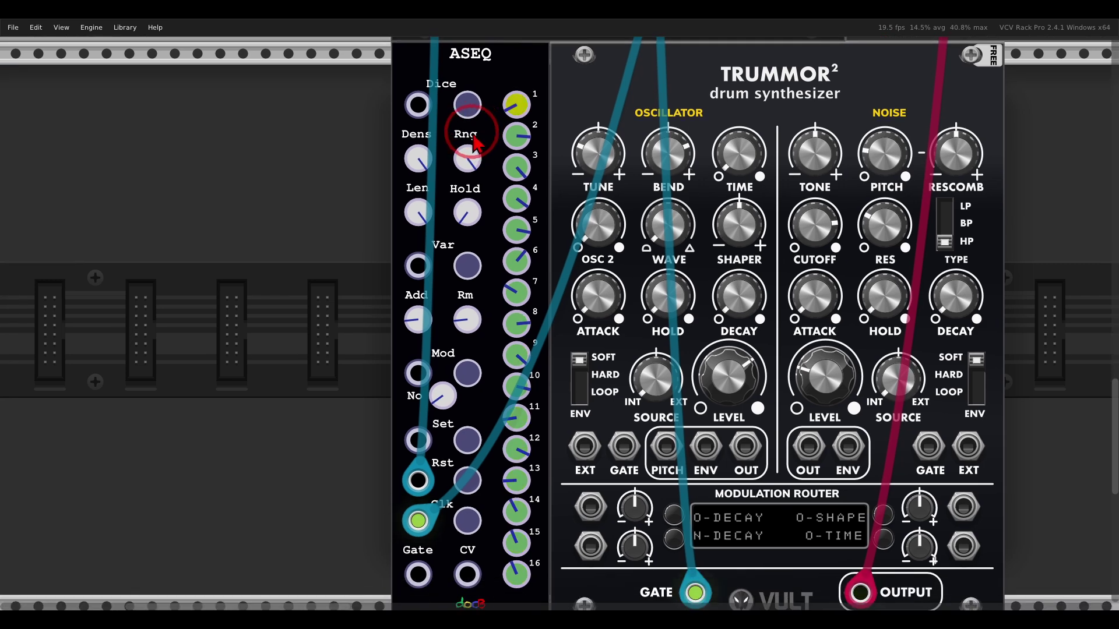
click(467, 110)
scroll(470, 159, down, 1)
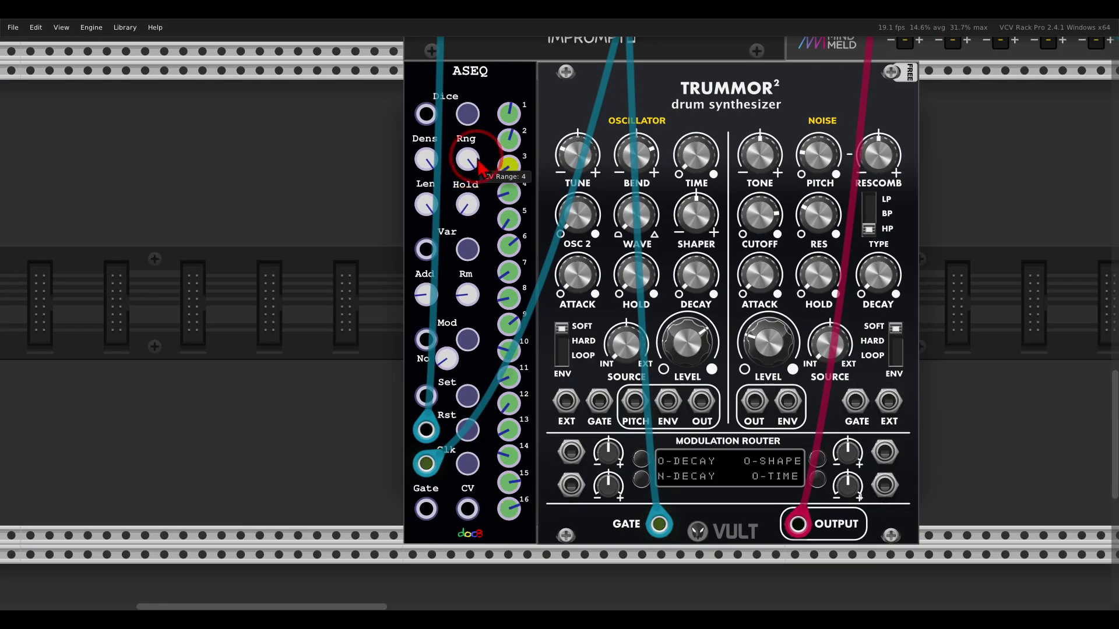
drag(478, 158, 476, 166)
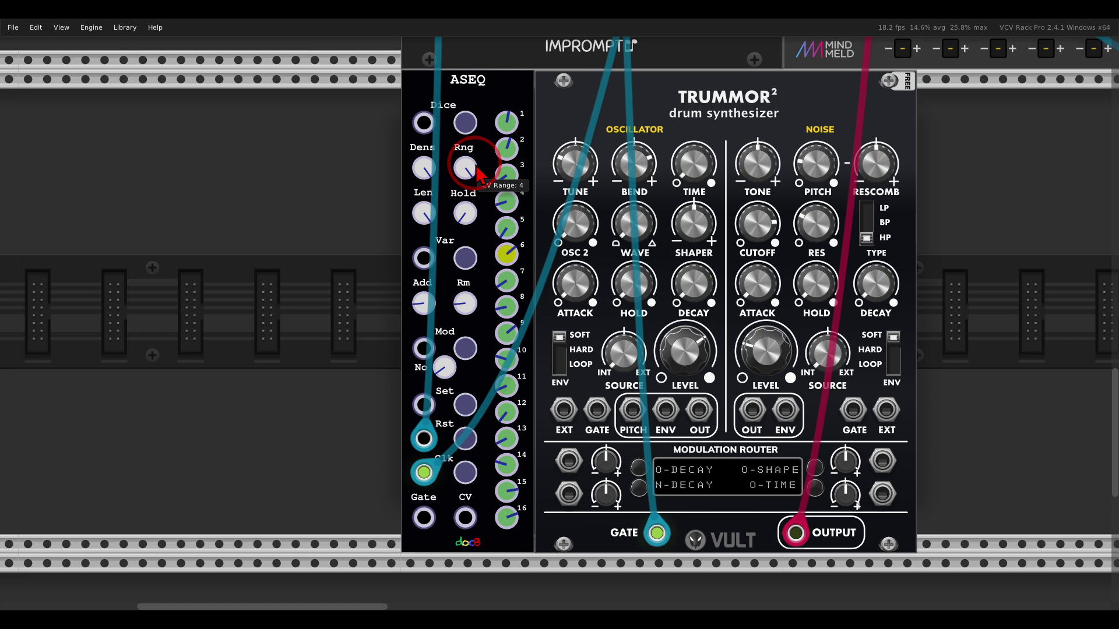
Step: Patch the ASEQ's CV output to slot 1 (O-DECAY) of Trummor²'s modulation router and raise that slot's modulation amount
click(466, 523)
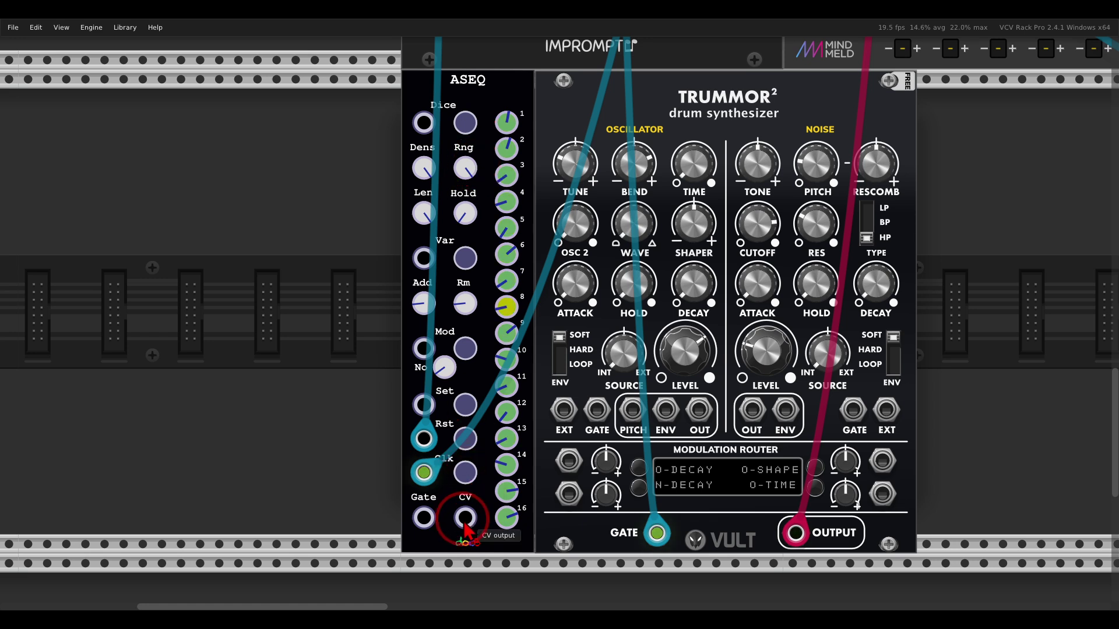
drag(466, 528, 568, 461)
click(639, 487)
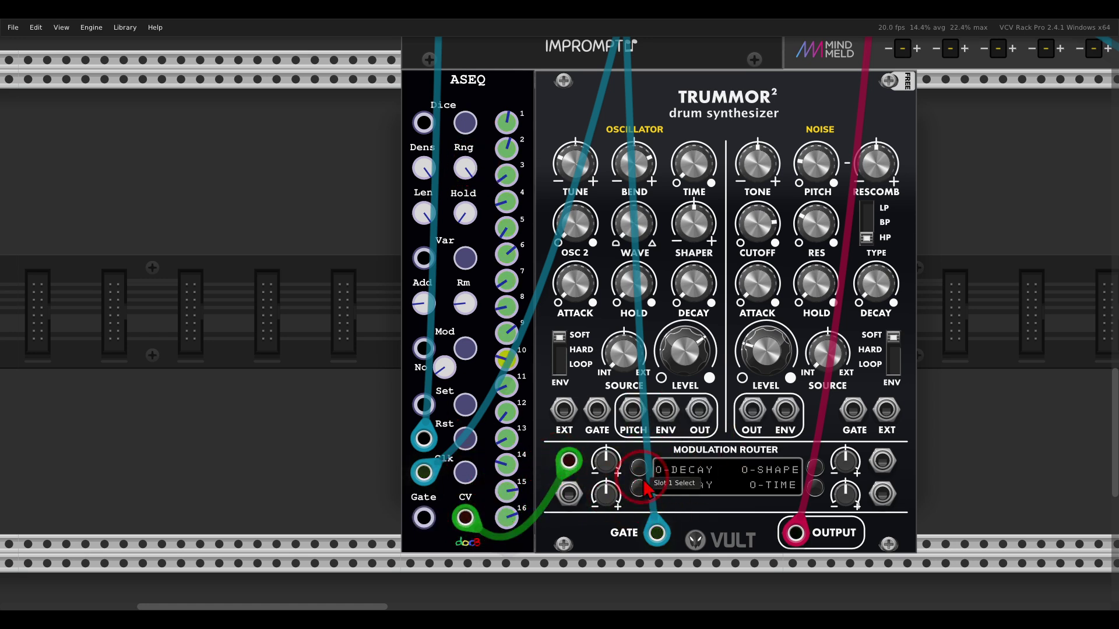
click(613, 461)
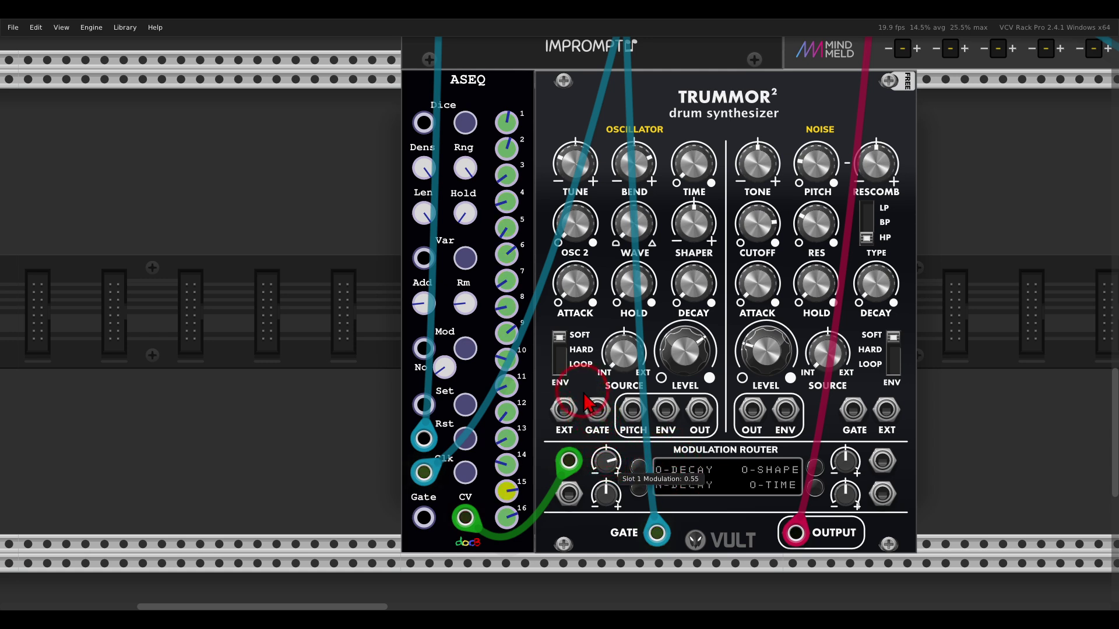
Step: Shorten the ASEQ sequence to 7 steps and fine-tune the modulation amount of Trummor²'s slot 1
click(432, 251)
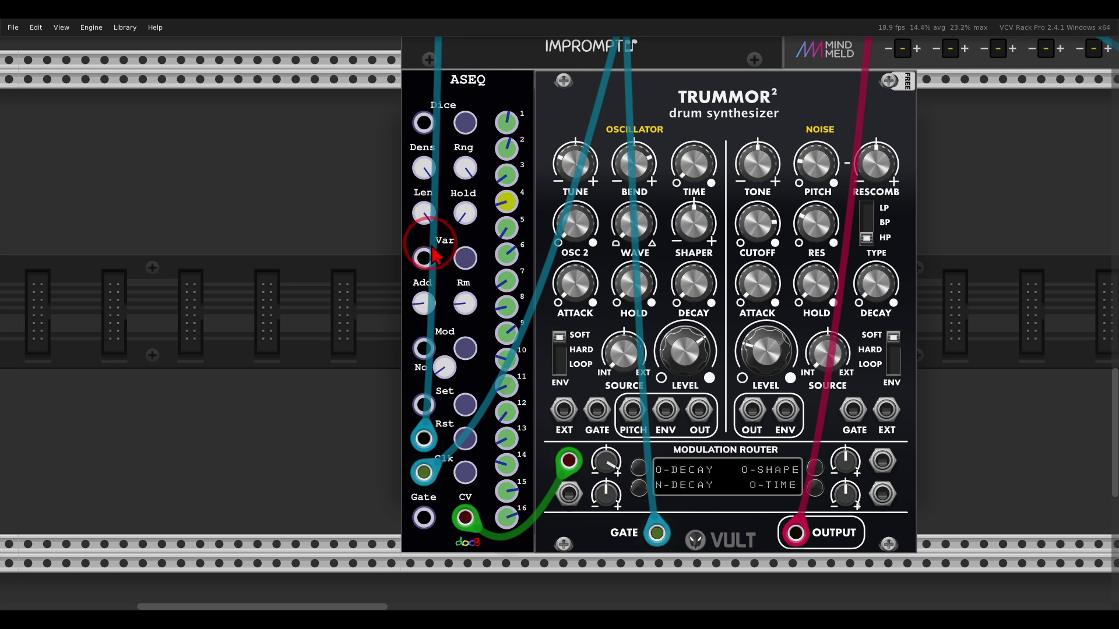
drag(424, 214, 438, 344)
click(615, 471)
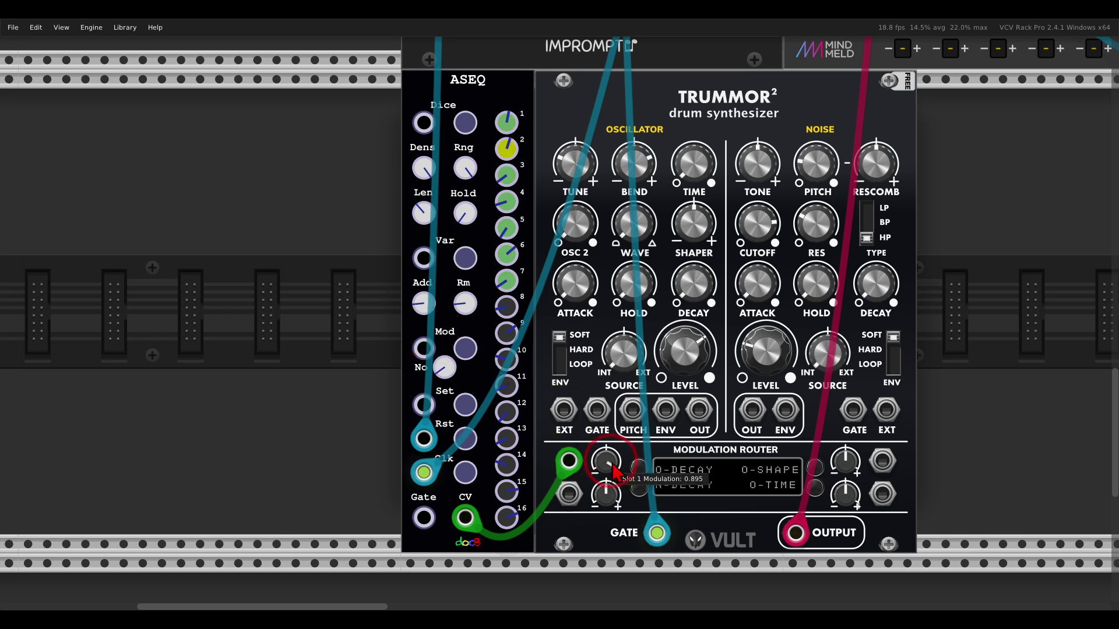
drag(616, 465, 618, 452)
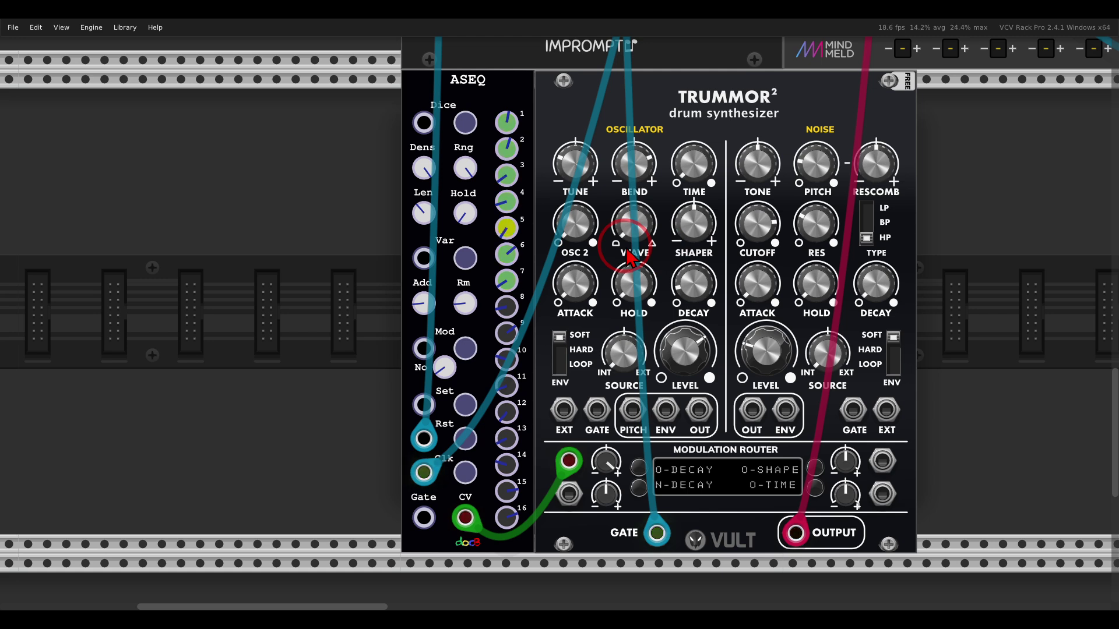
Step: Duplicate the ASEQ module and place the copy directly beside the original
drag(627, 250, 571, 222)
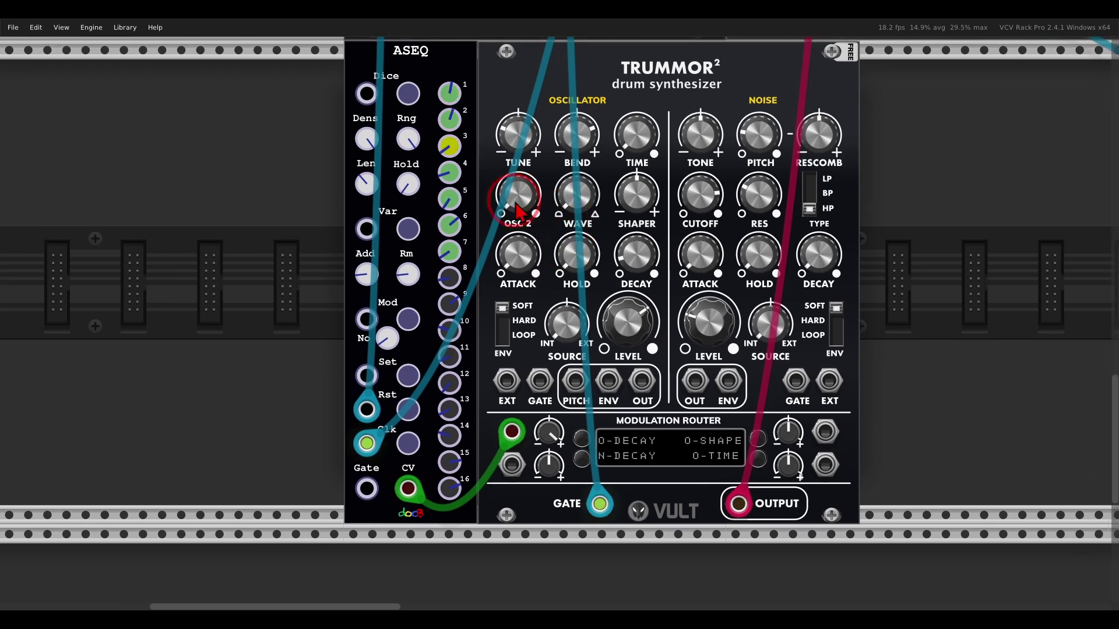
drag(451, 153, 425, 188)
key(ctrl+d)
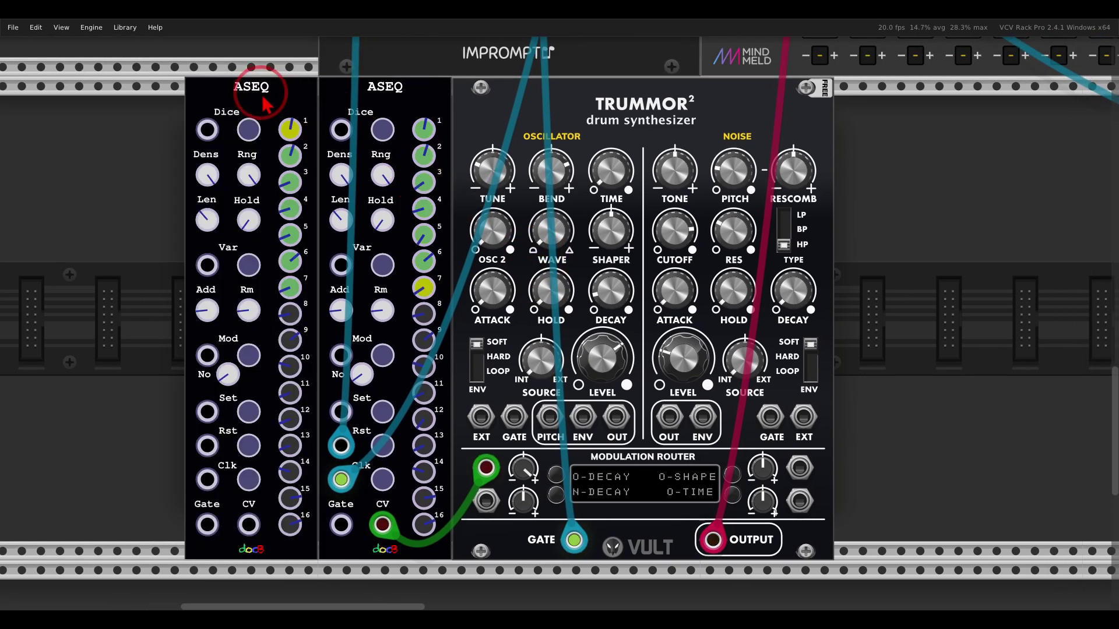
Step: Move the duplicated ASEQ to the opposite side of Trummor² and randomize its sequence with the Dice function
drag(262, 95, 886, 116)
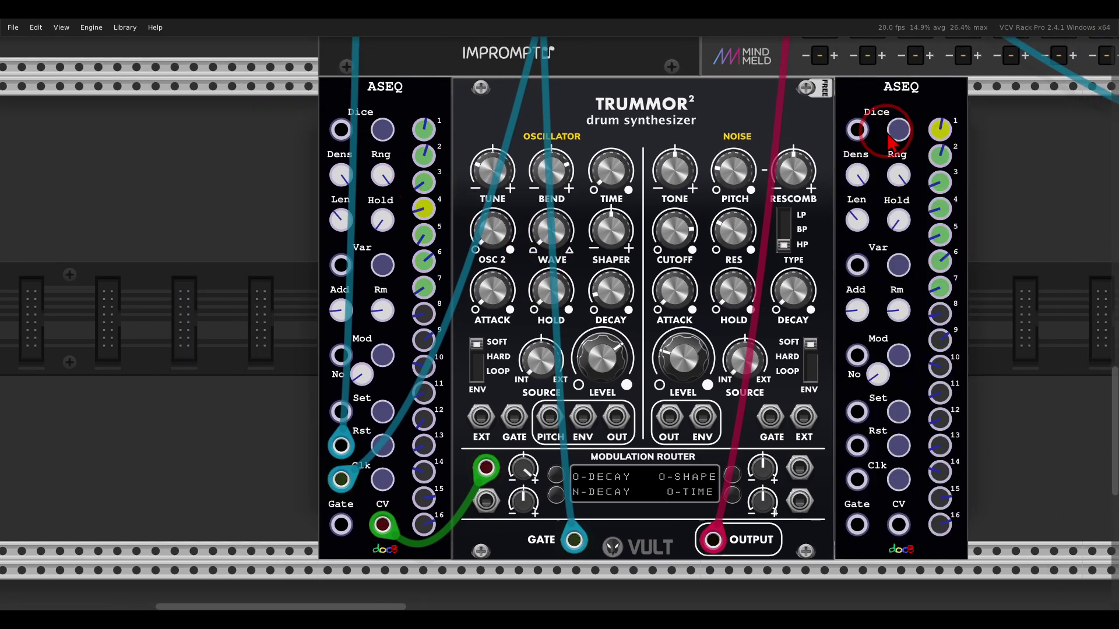
drag(897, 182, 875, 175)
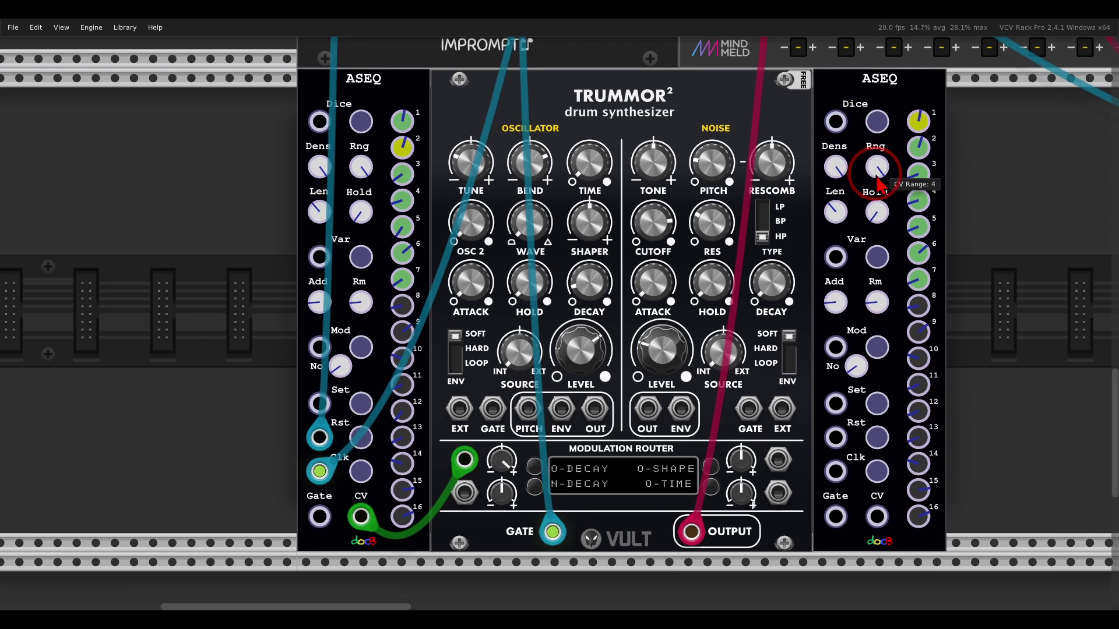
drag(787, 300, 772, 317)
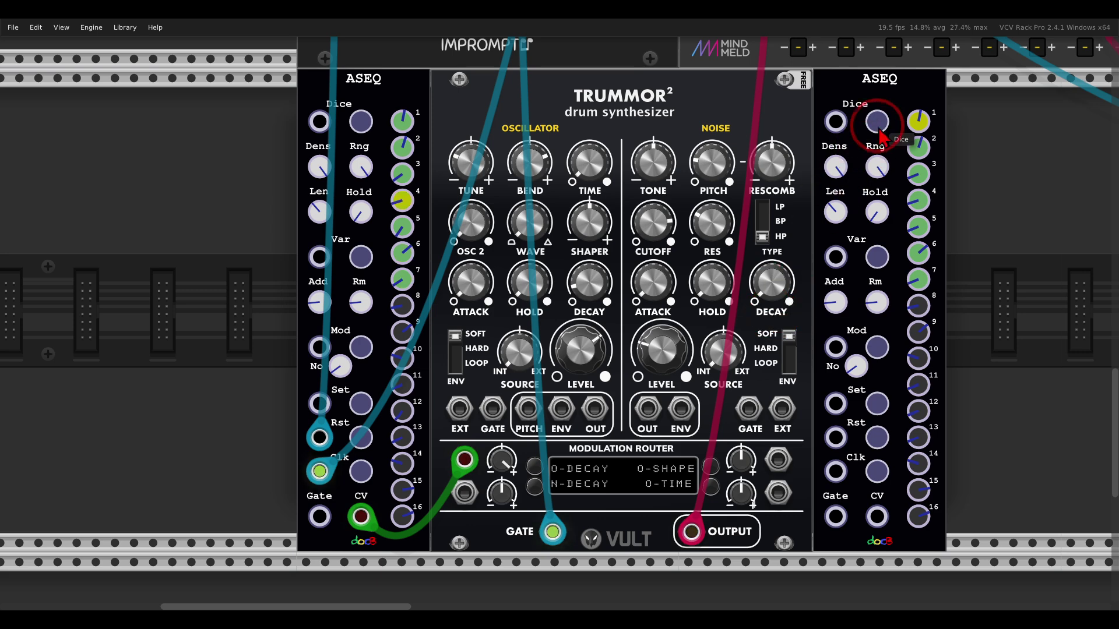
click(557, 345)
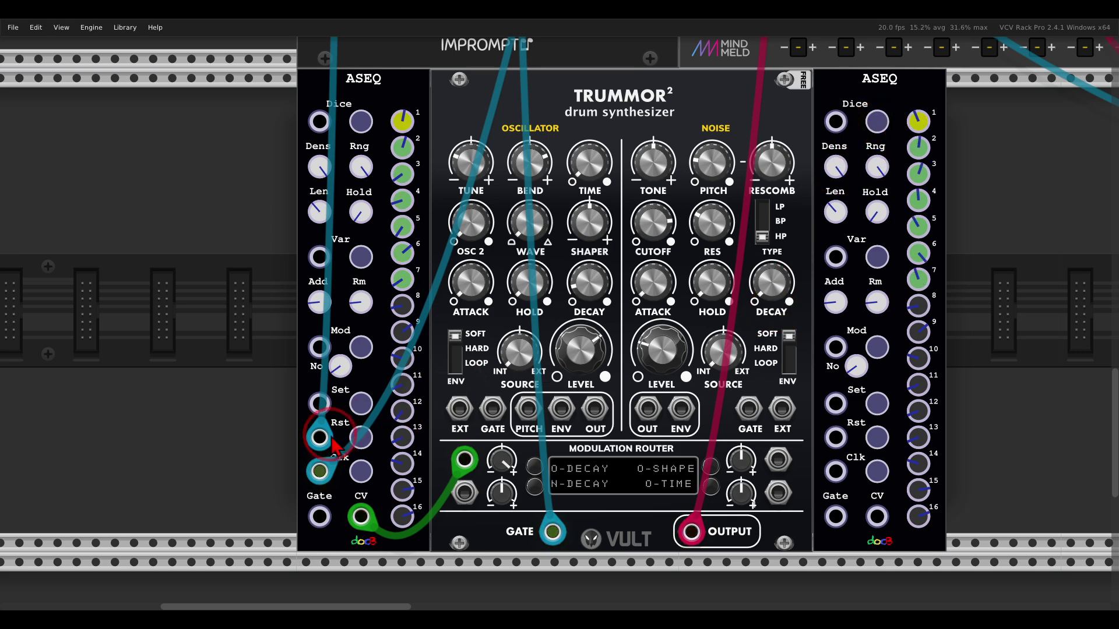
Step: Patch Impromptu Clocked's reset and Clock 1 outputs to the moved ASEQ's Rst and Clk inputs
drag(327, 440, 836, 437)
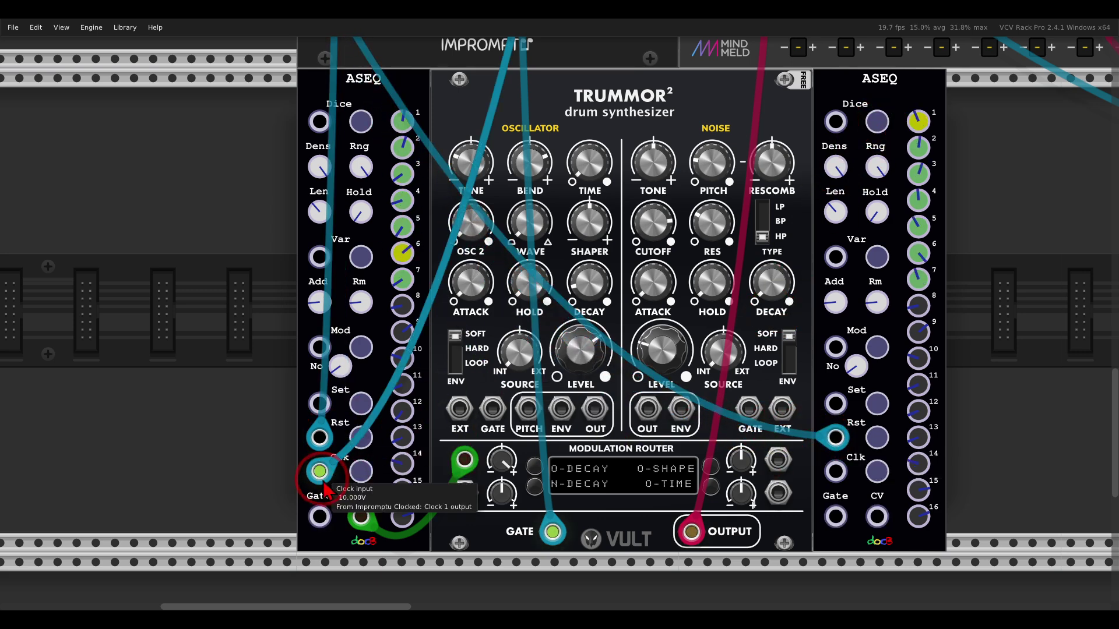
drag(324, 486, 835, 471)
Step: Patch the moved ASEQ's CV output to Trummor²'s slot 3 (N-DECAY) at modulation 0.745 and randomize that sequence again with Dice
click(879, 521)
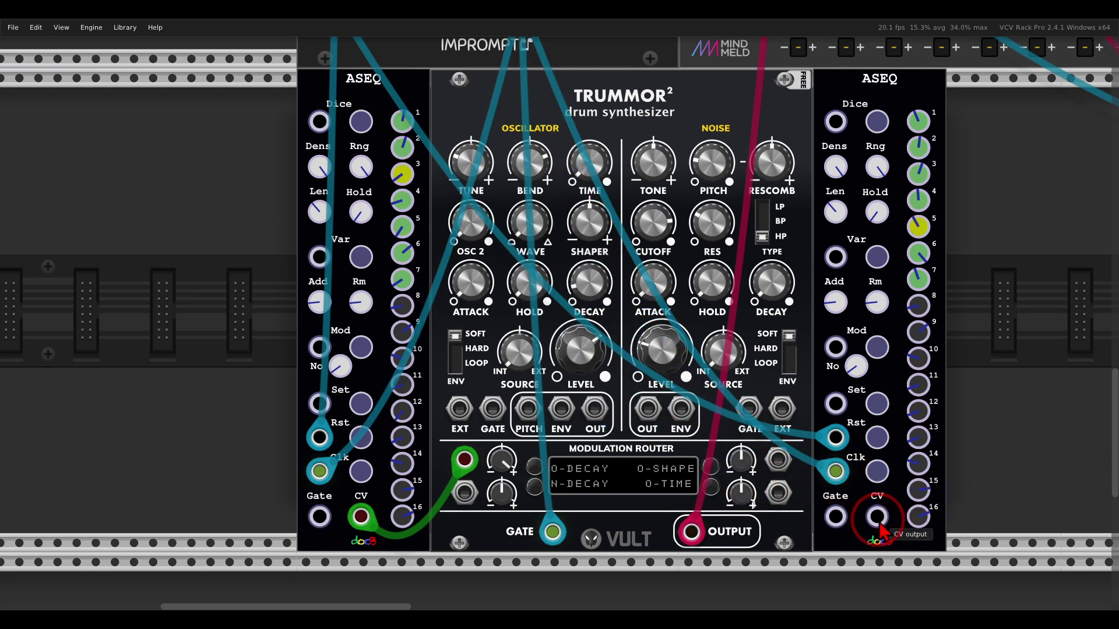
drag(878, 522, 465, 492)
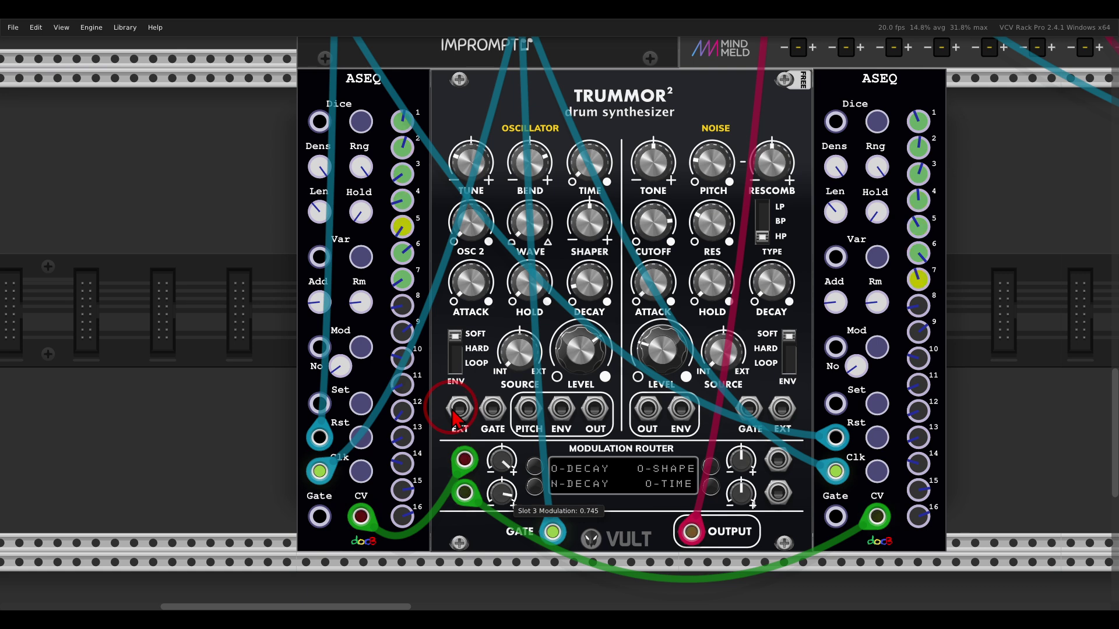
click(879, 122)
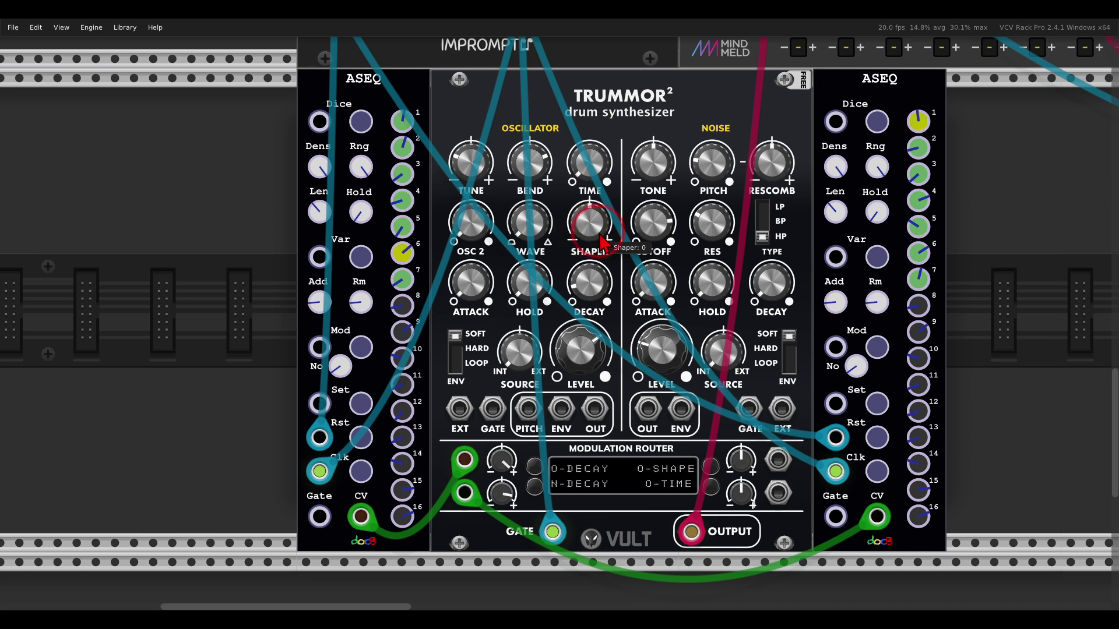
Step: Duplicate the ASEQ driving slot 3 and patch Impromptu Clocked's reset and Clock 1 signals into the new copy
drag(592, 232, 552, 241)
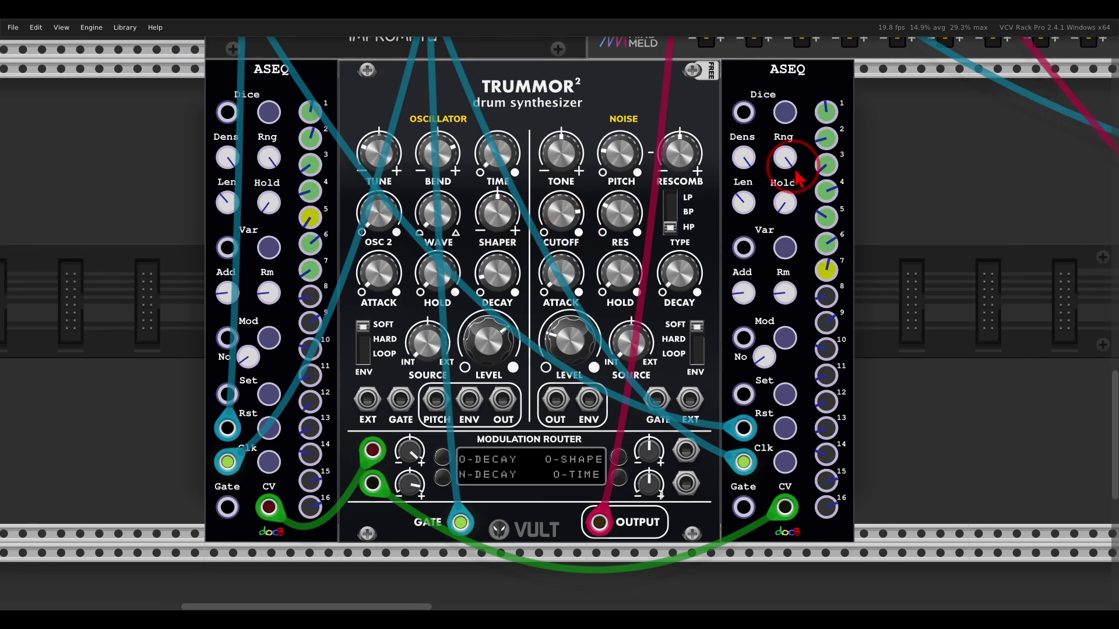
key(ctrl+d)
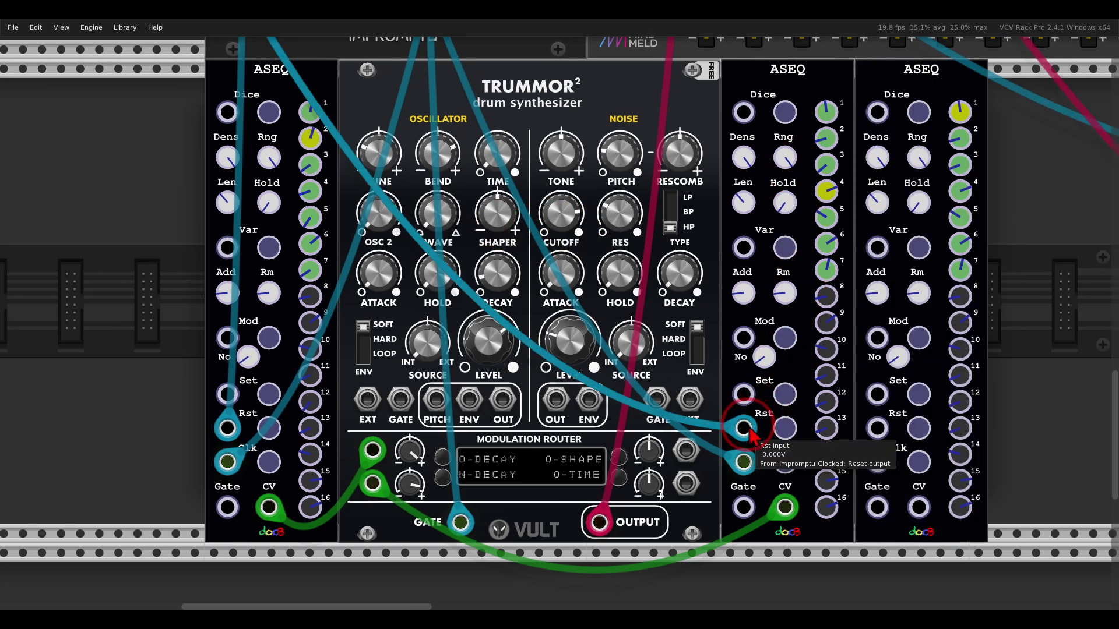
mouse_move(743, 428)
mouse_down()
mouse_move(874, 416)
mouse_move(877, 429)
mouse_up()
drag(744, 462, 877, 462)
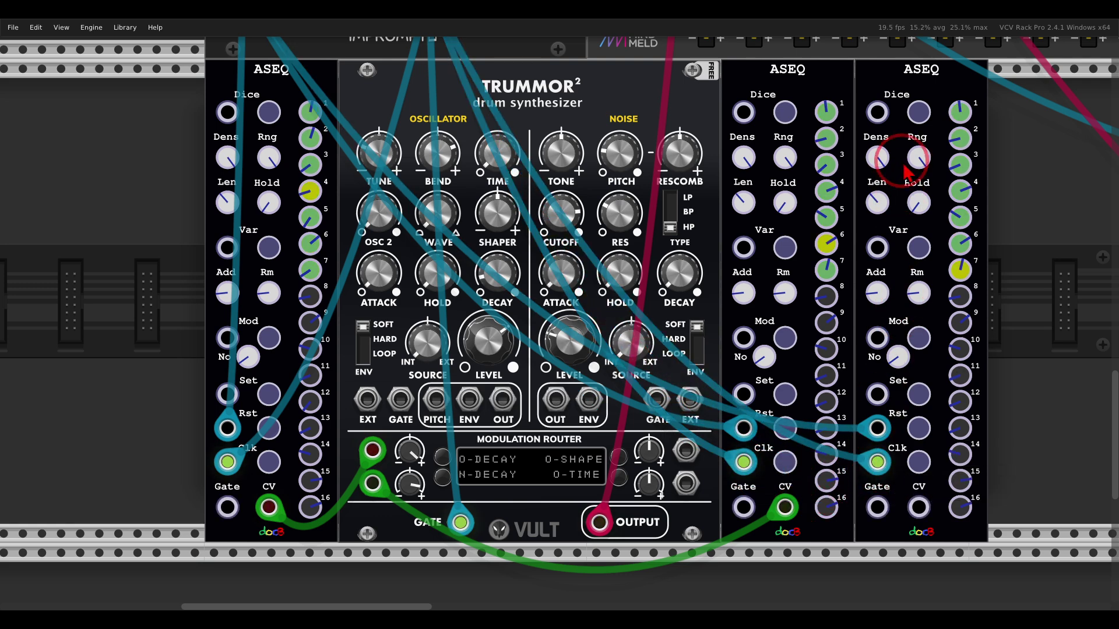
Step: Randomize the newest ASEQ's sequence three times with its Dice function
click(915, 121)
click(917, 120)
click(919, 121)
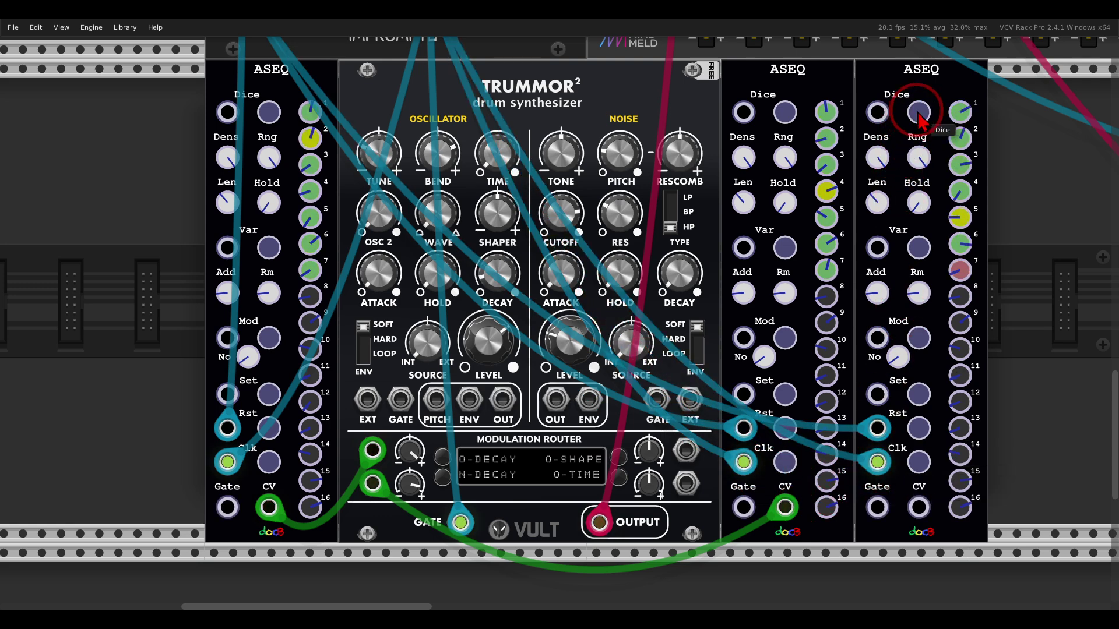
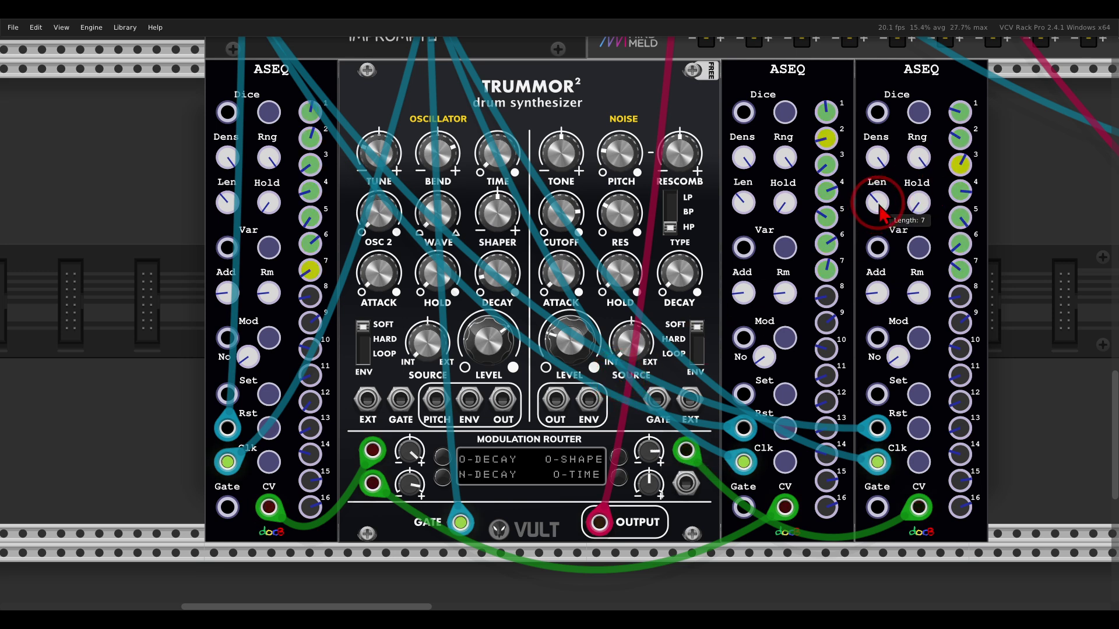
Step: Set the length of the ASEQ driving Trummor²'s O-SHAPE slot to 5 and increase that slot's modulation amount
drag(880, 233, 879, 242)
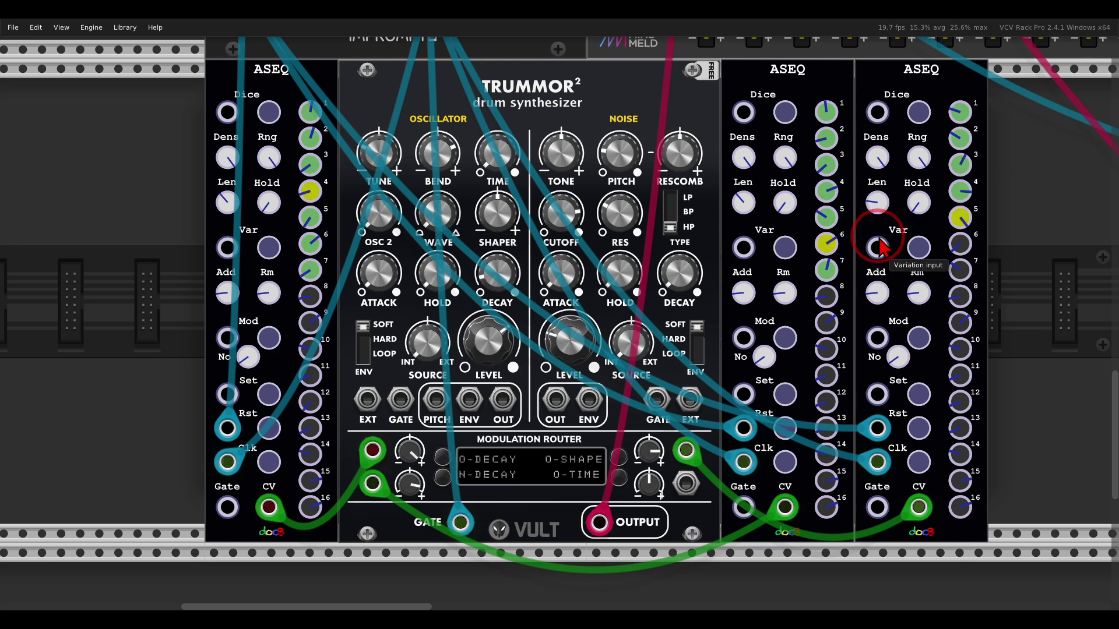
drag(643, 459, 636, 451)
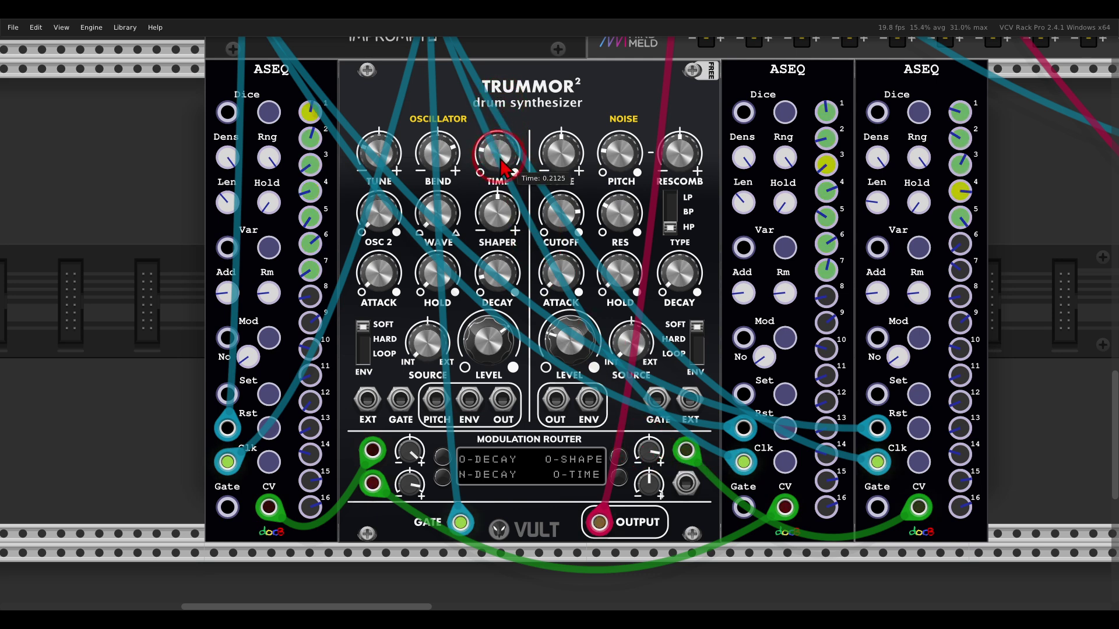
drag(499, 159, 492, 120)
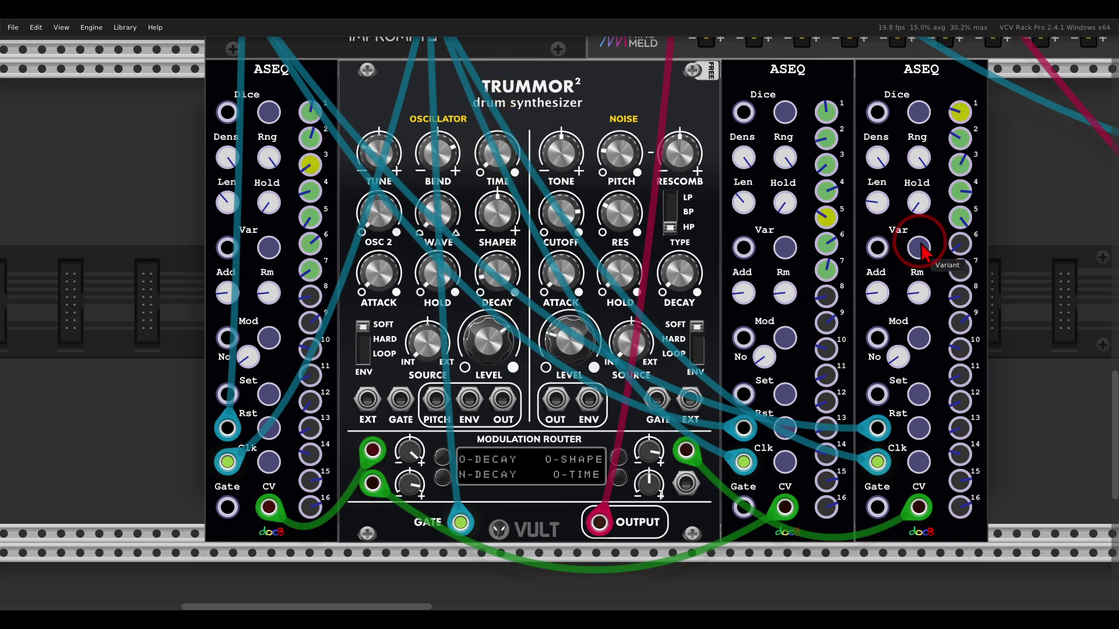
Step: Duplicate the 5-step ASEQ and patch Impromptu Clocked's reset and Clock 1 signals into the new copy's Rst and Clk inputs
key(ctrl+d)
drag(945, 265, 841, 261)
scroll(840, 261, down, 1)
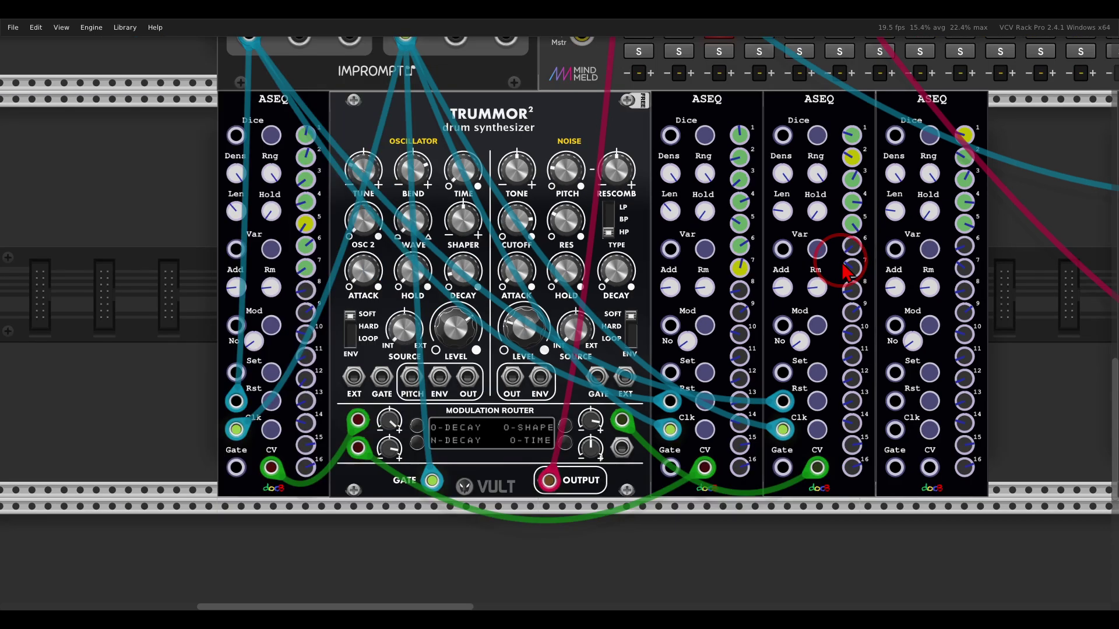
drag(785, 402, 898, 402)
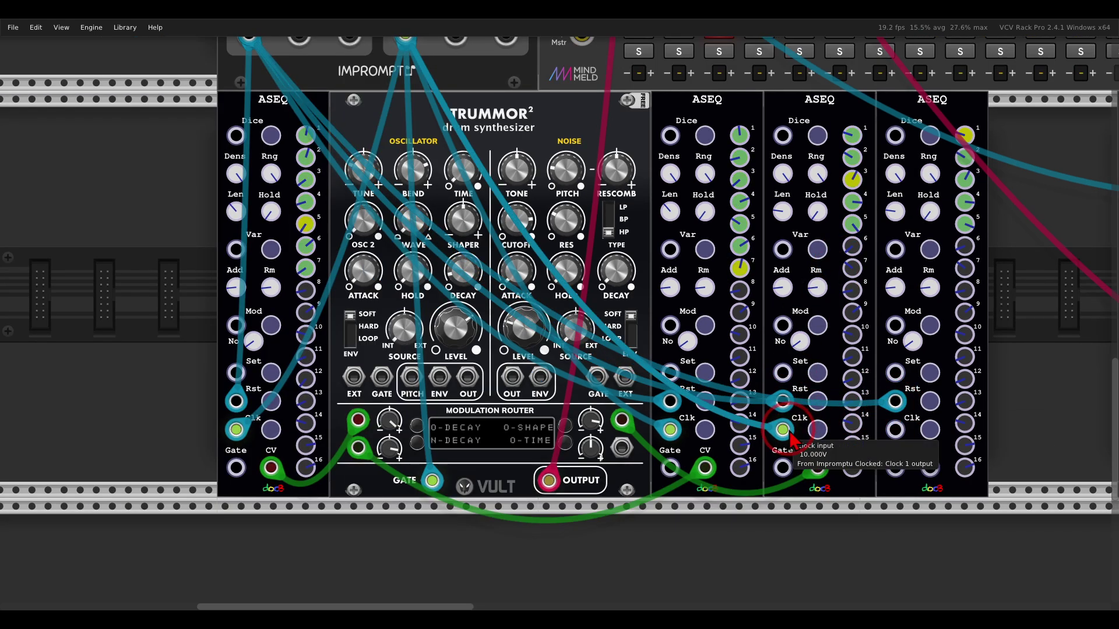
drag(782, 429, 895, 429)
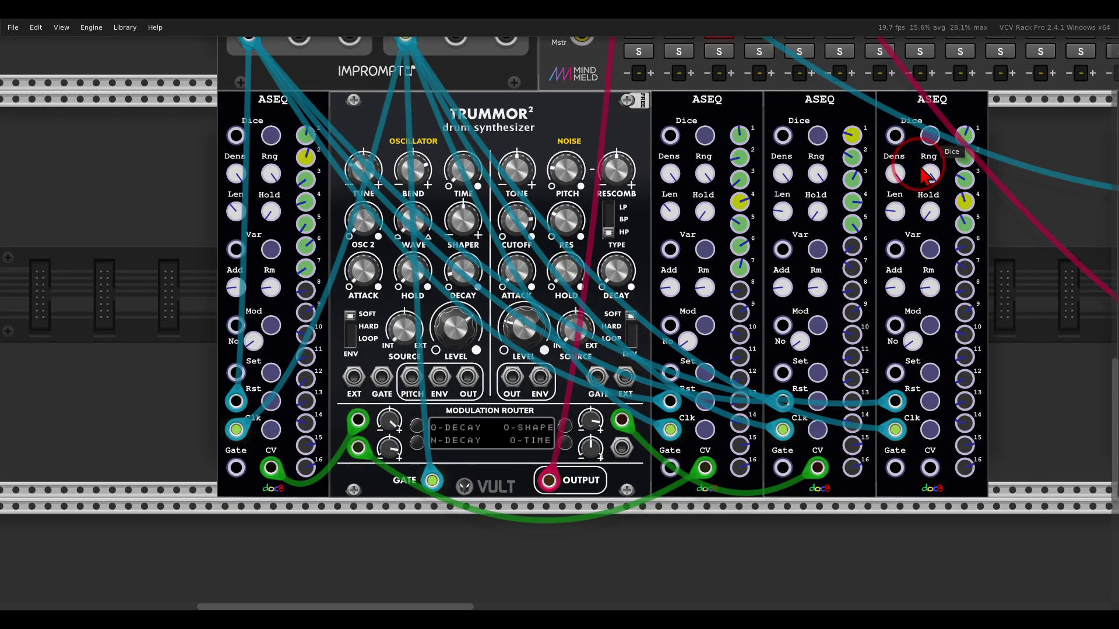
Step: Patch the newest ASEQ's CV output to Trummor²'s slot 4 (O-TIME), increase that slot's modulation and randomize the sequence with Dice
drag(930, 468, 572, 399)
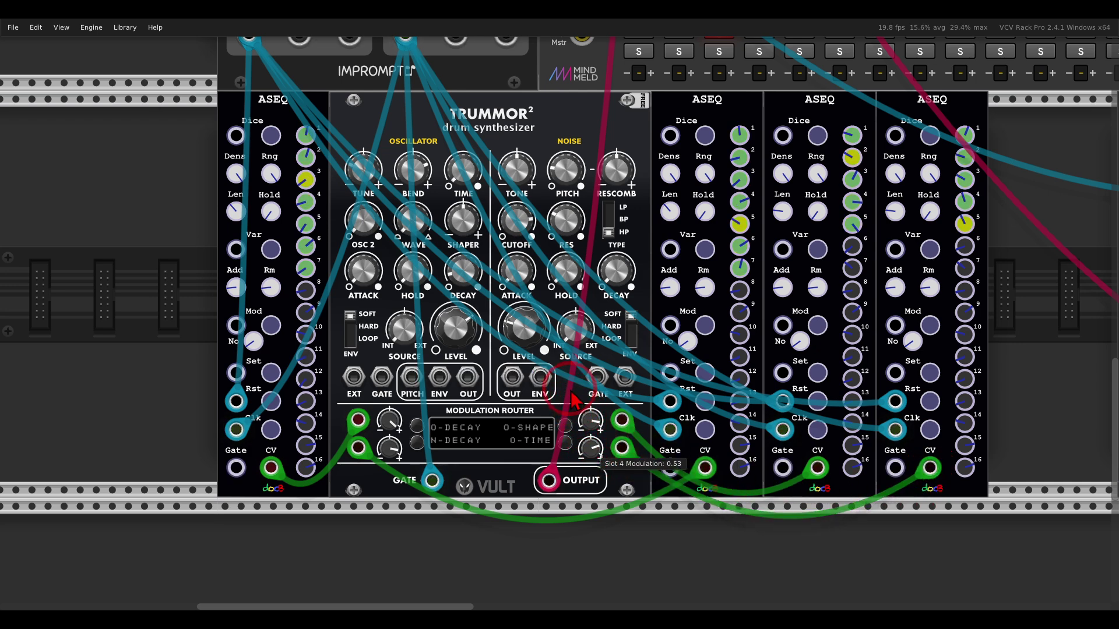
drag(469, 168, 462, 120)
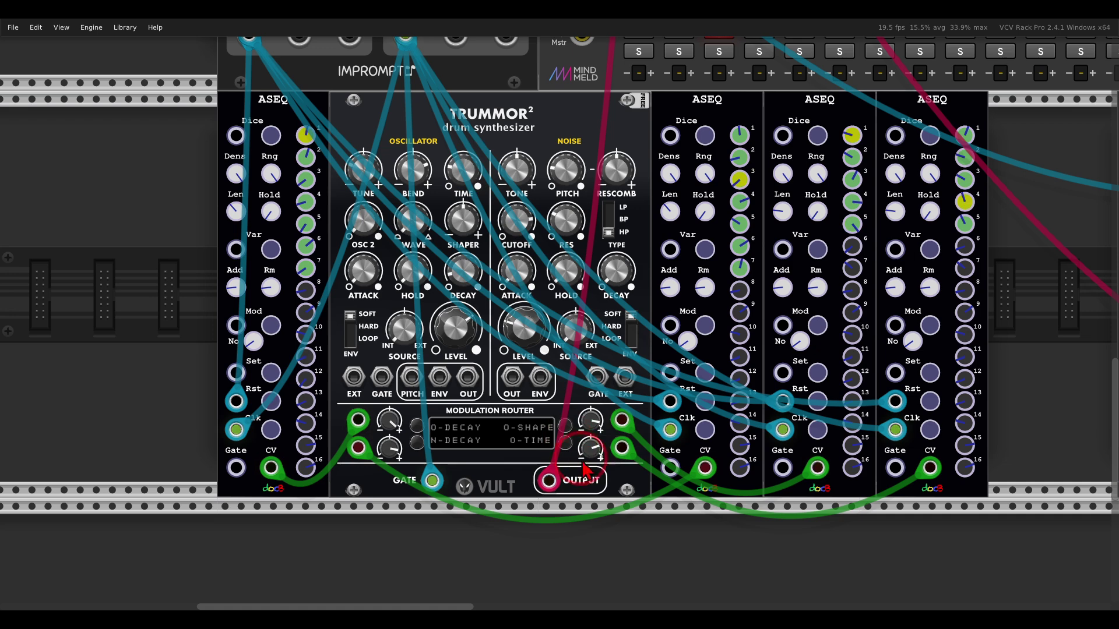
click(895, 173)
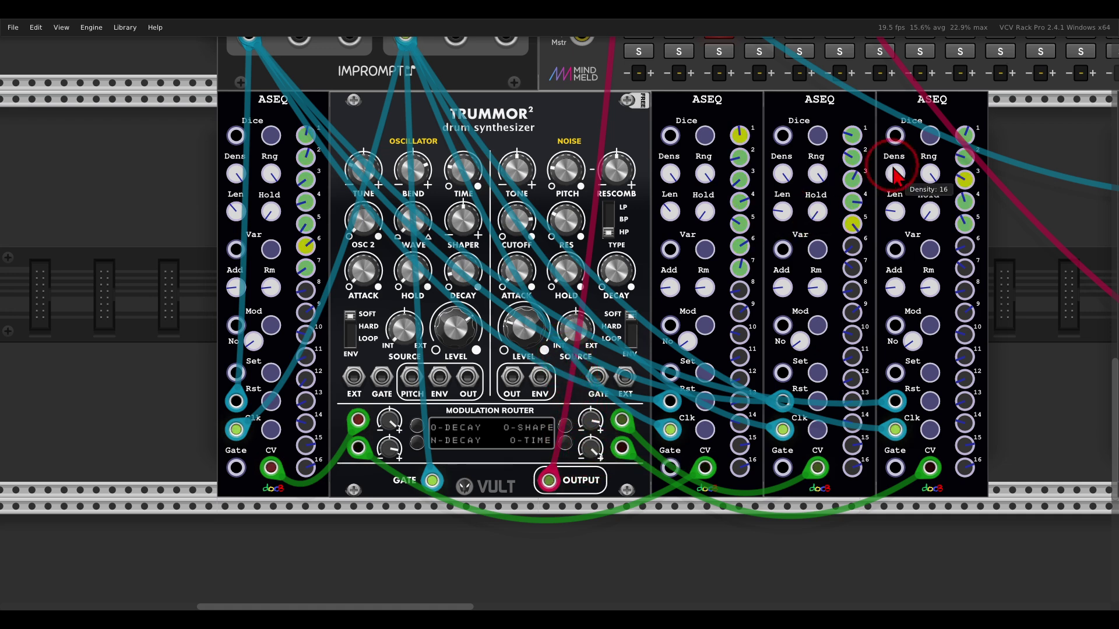
click(931, 137)
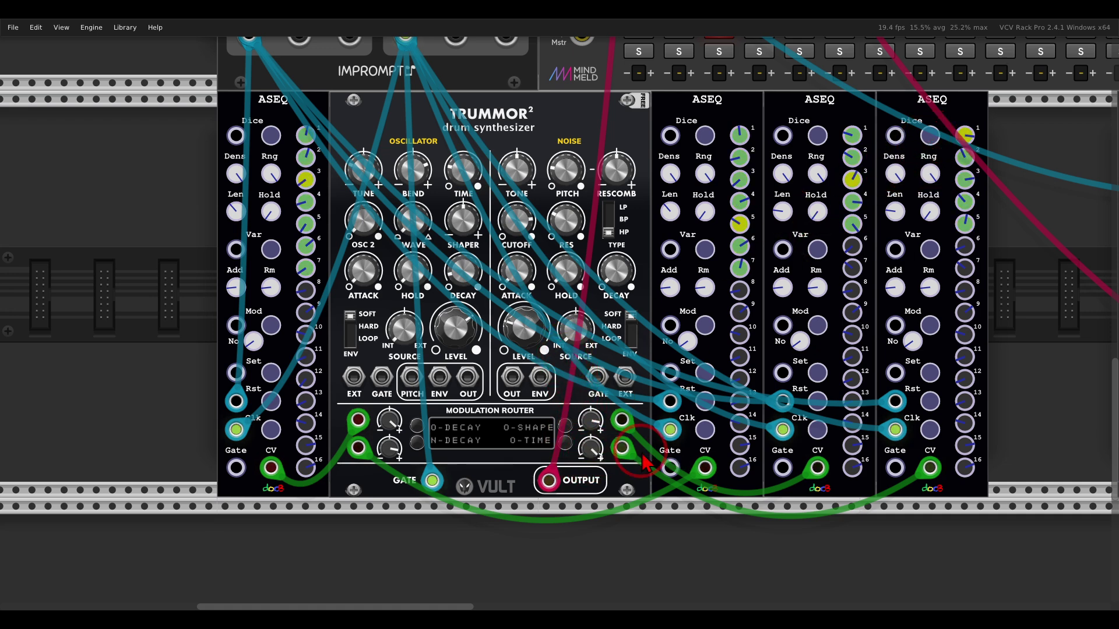
click(600, 478)
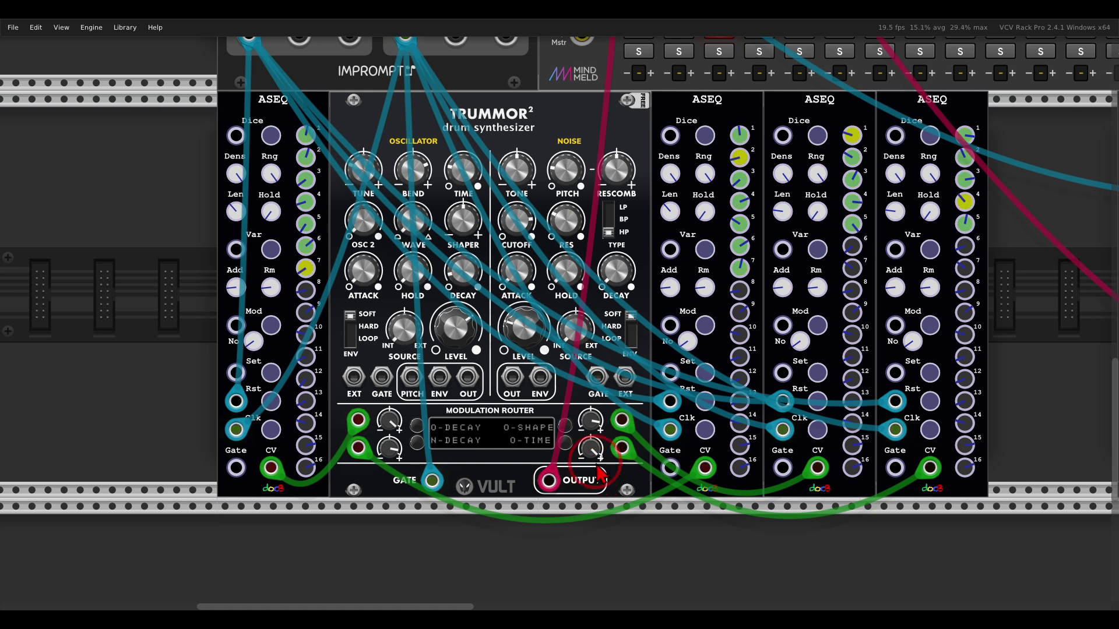
Step: Patch Trummor²'s output to the left input of the Surge XT Distortion module
click(995, 318)
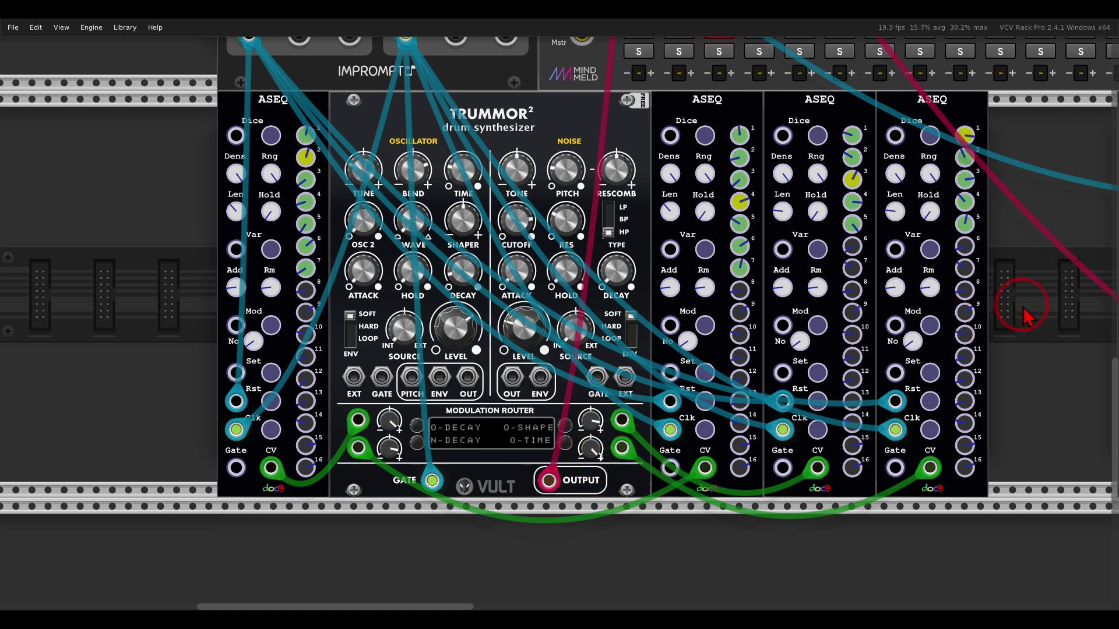
drag(1027, 317, 494, 315)
click(743, 194)
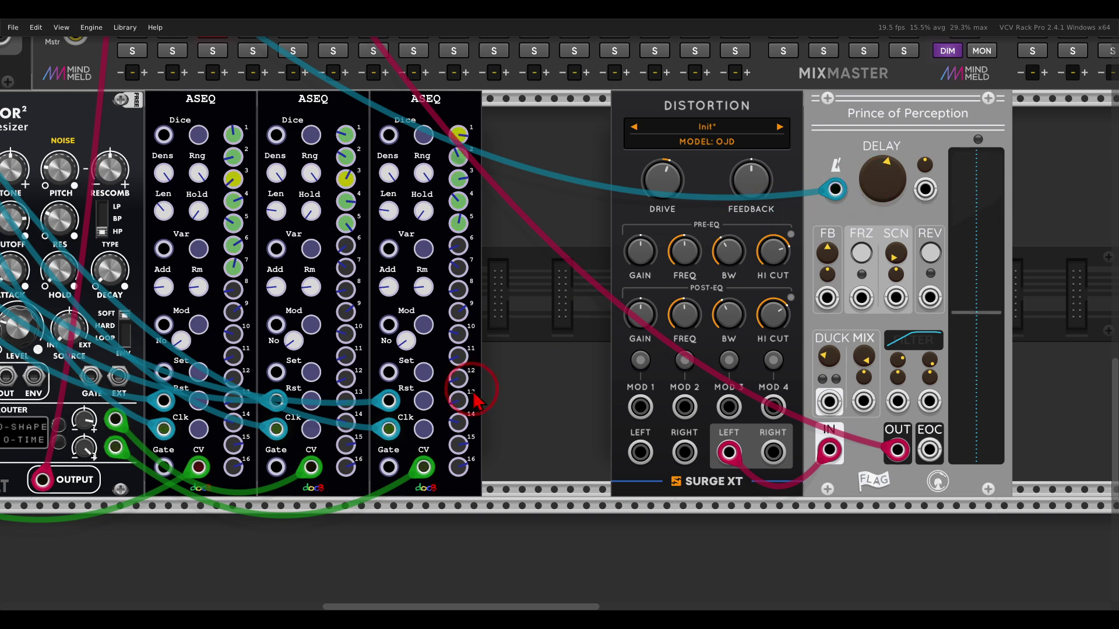
drag(475, 401, 587, 362)
drag(116, 457, 710, 434)
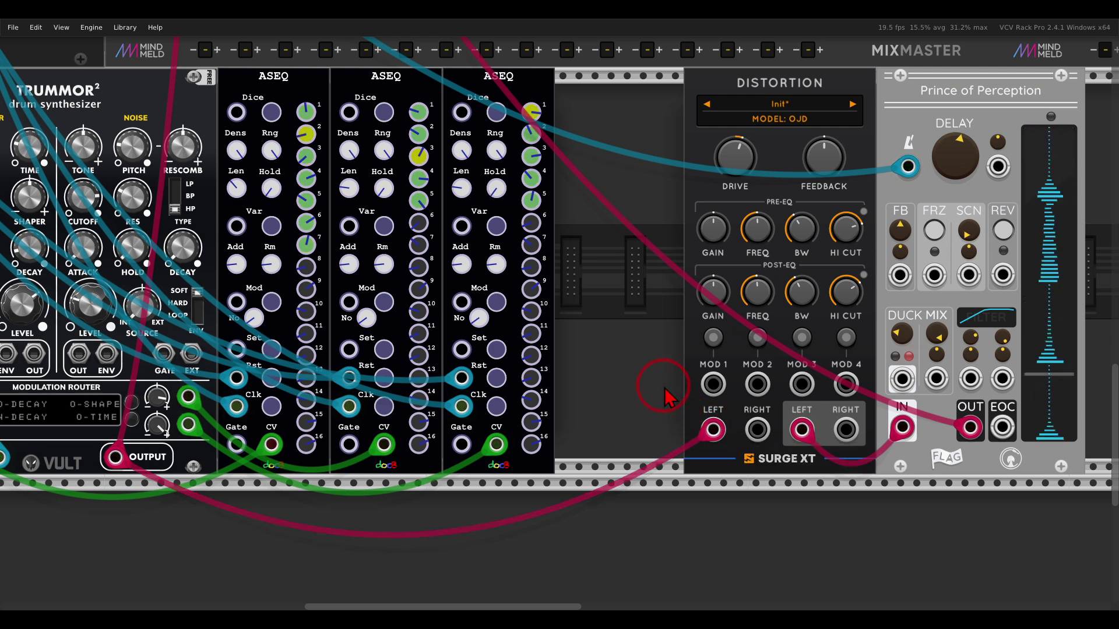
Step: Duplicate the last ASEQ, place the copy directly beside the Distortion module and extend its length to 12 steps
key(ctrl+d)
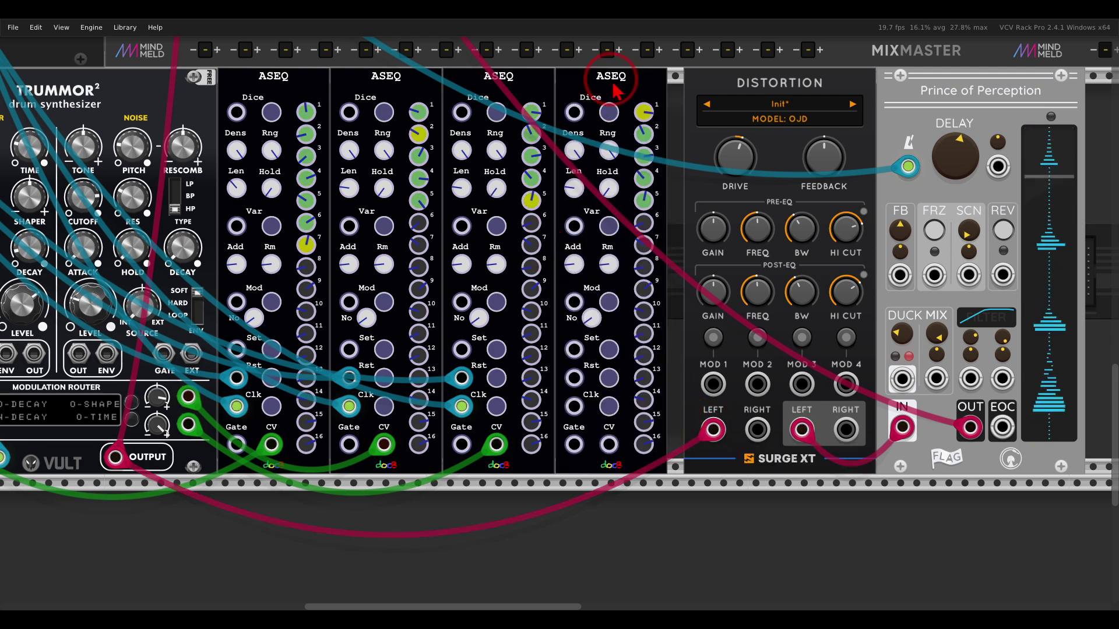
drag(617, 83, 635, 84)
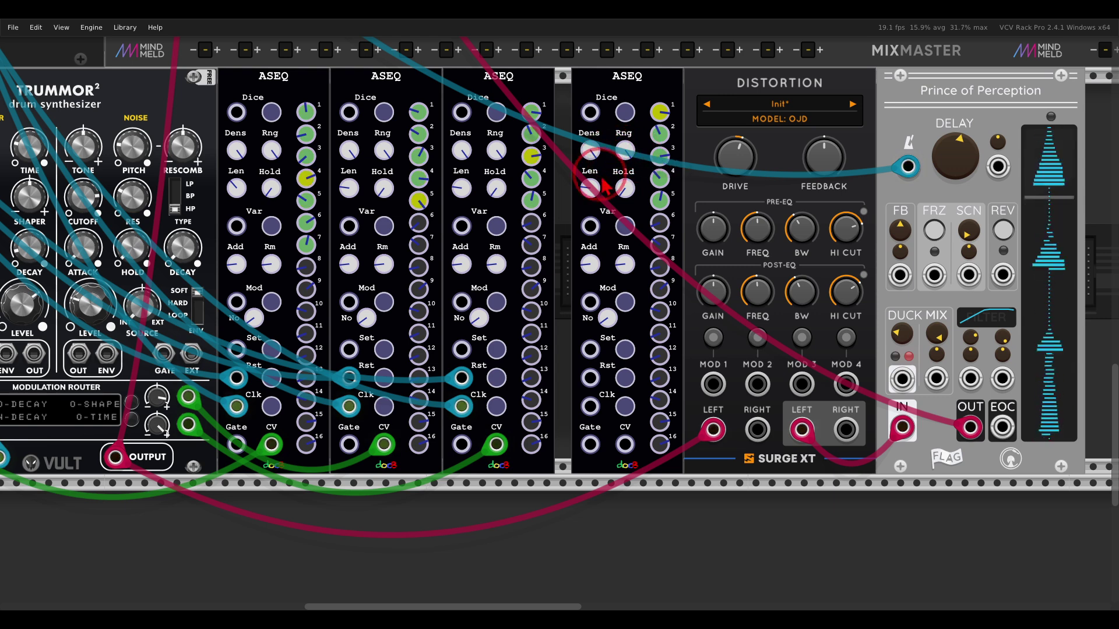
drag(595, 186, 588, 94)
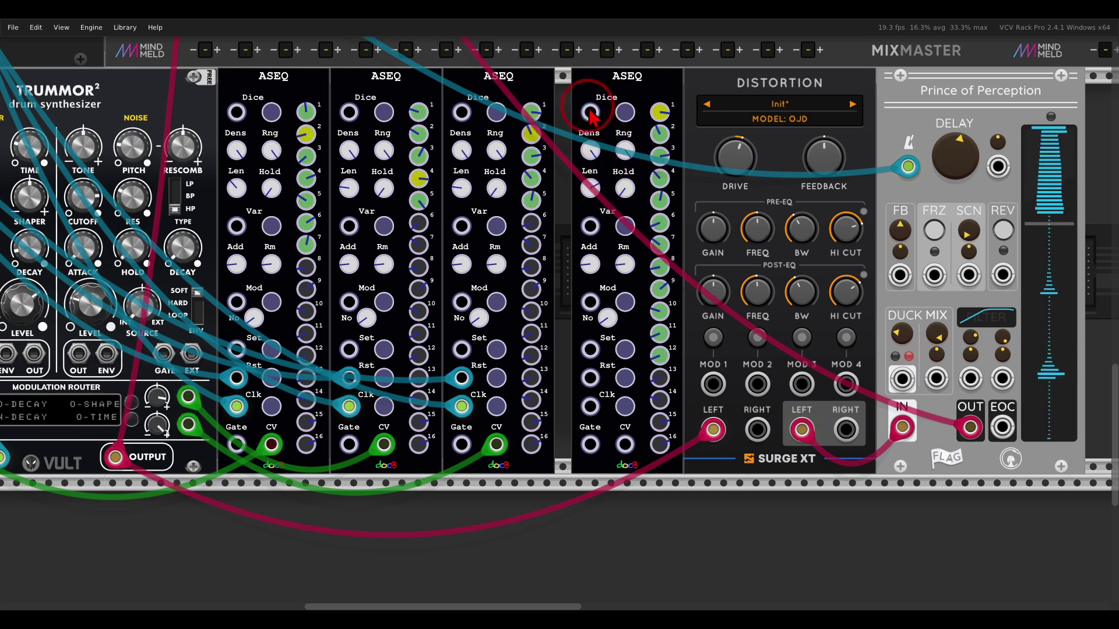
Step: Patch the 12-step ASEQ's CV output to the Distortion's MOD 1 input and feed it Impromptu Clocked's reset and Clock 1 signals
click(624, 446)
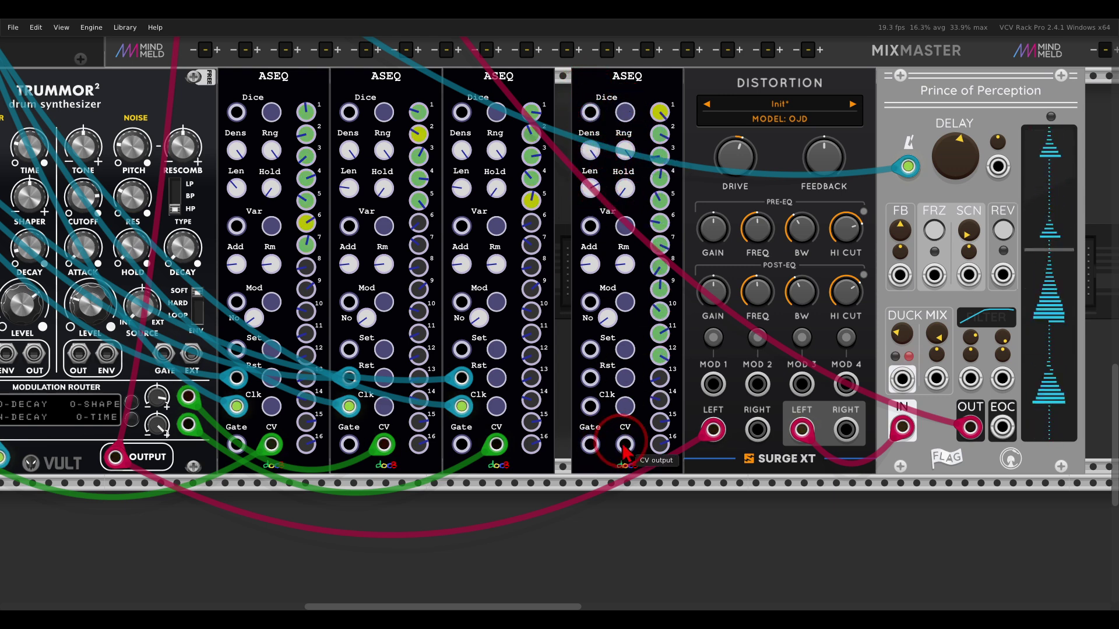
drag(624, 446, 713, 384)
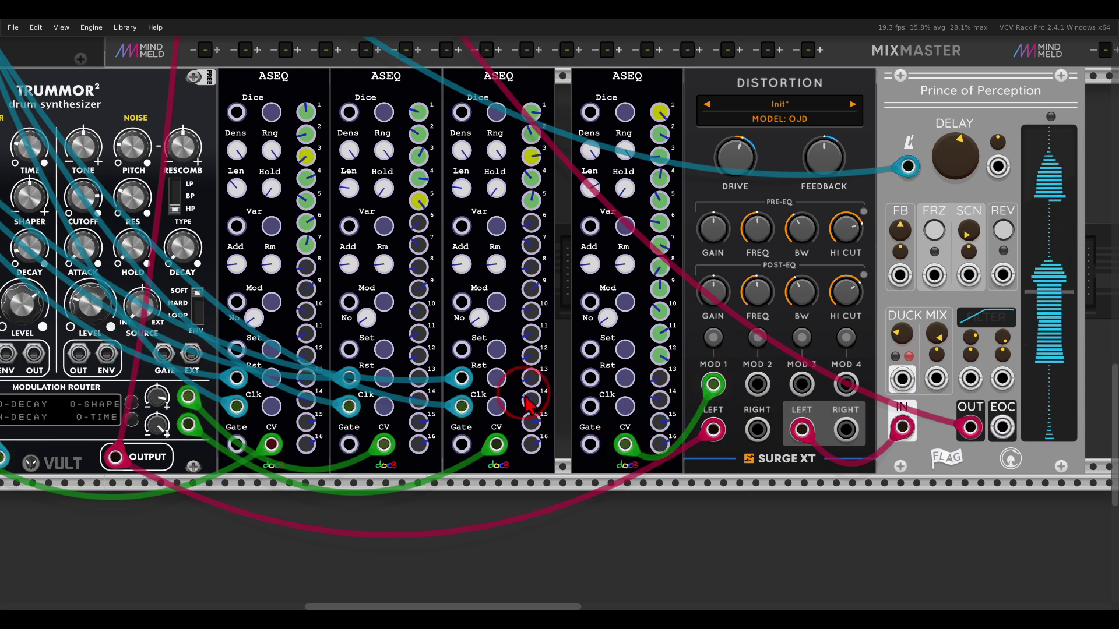
click(465, 380)
drag(464, 380, 590, 381)
drag(463, 410, 656, 405)
click(589, 456)
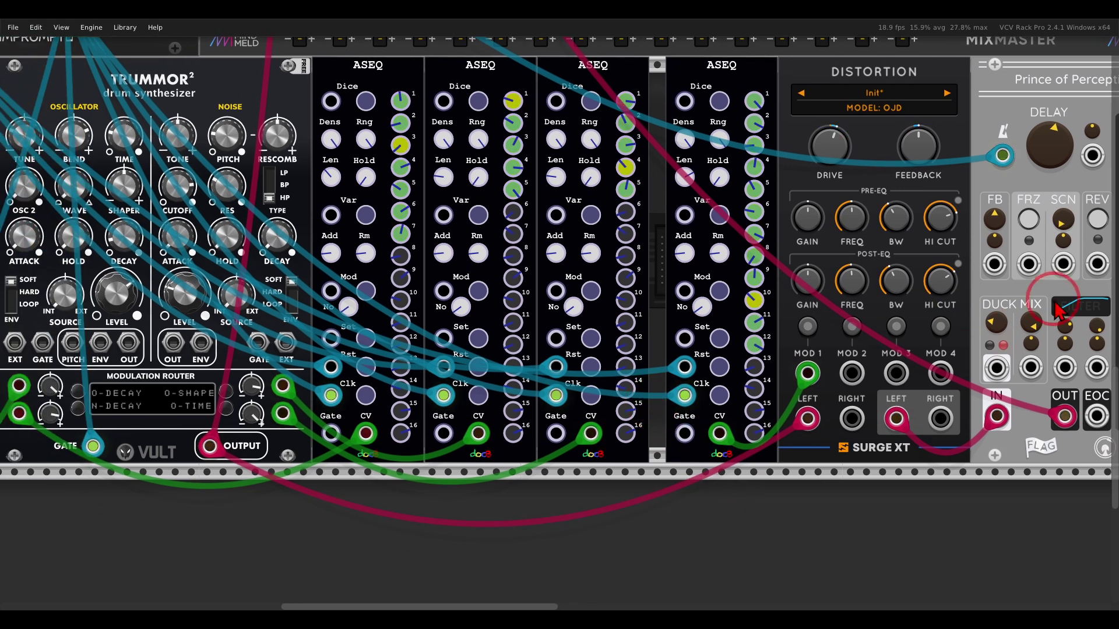
drag(1070, 338, 1058, 356)
scroll(686, 401, down, 1)
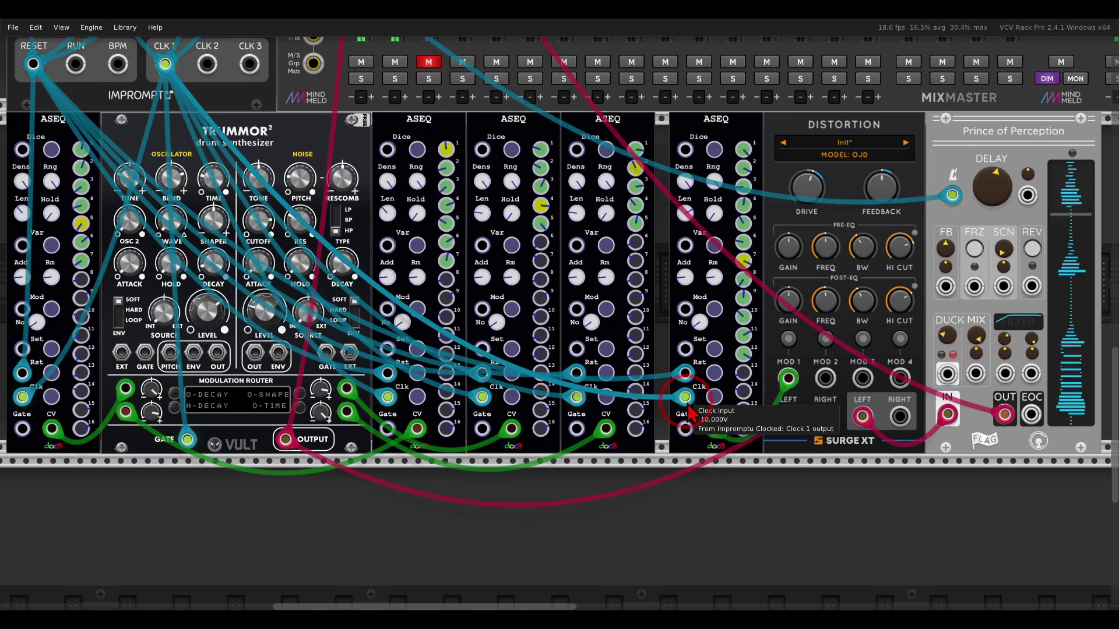
click(693, 359)
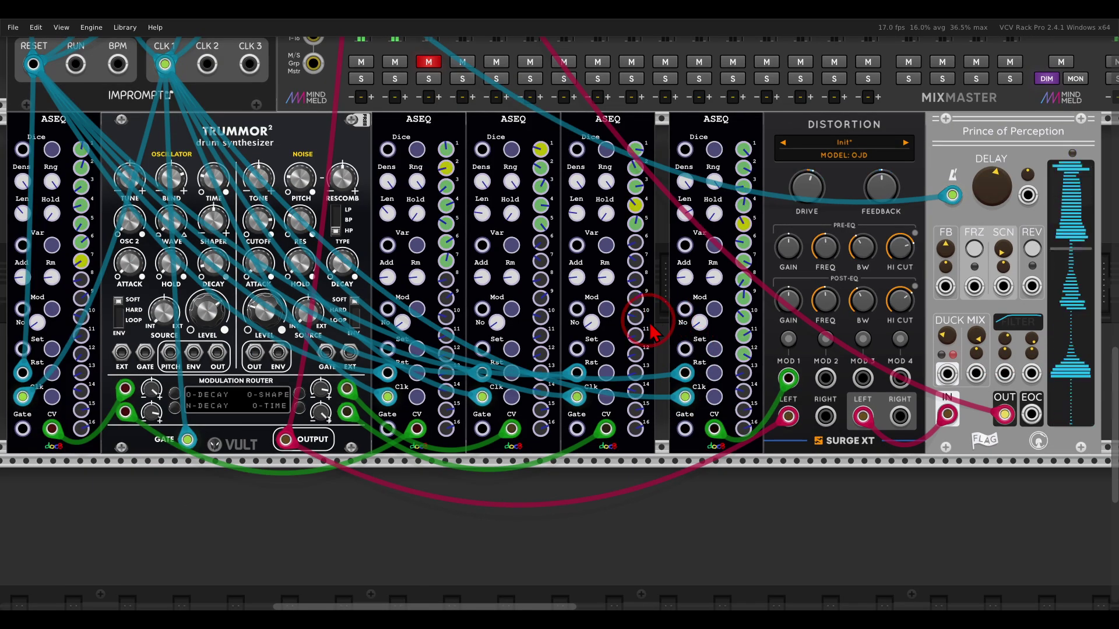
drag(650, 323, 653, 324)
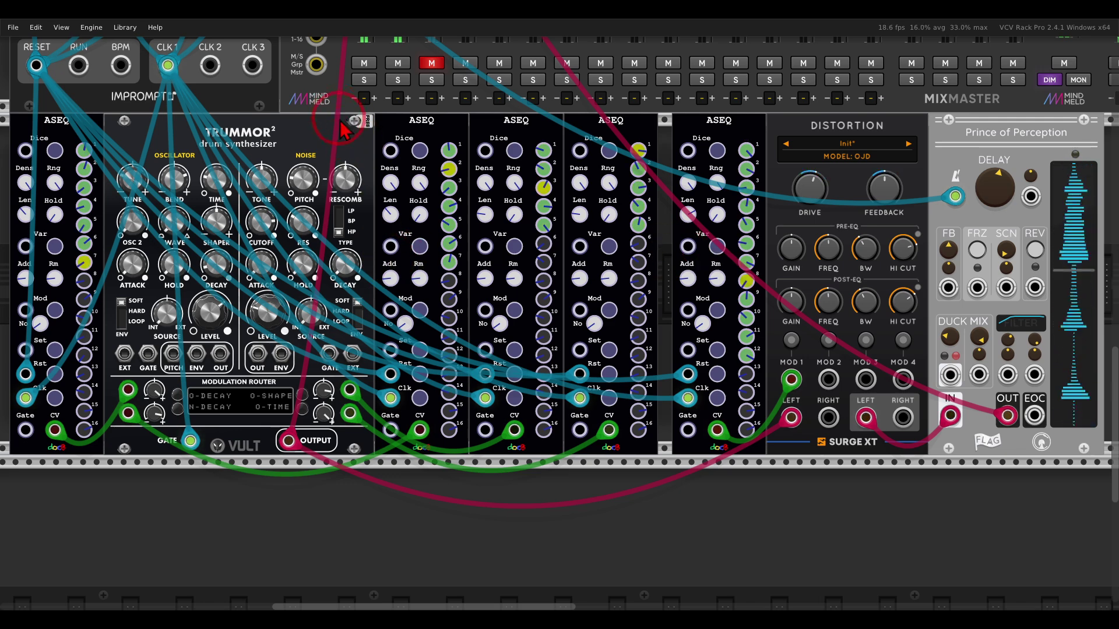
Step: Unmute the KCAL channel on the MixMaster so the kick voice plays together with the Trummor² voice
scroll(403, 271, up, 5)
scroll(402, 271, left, 3)
scroll(428, 268, up, 6)
scroll(428, 268, left, 1)
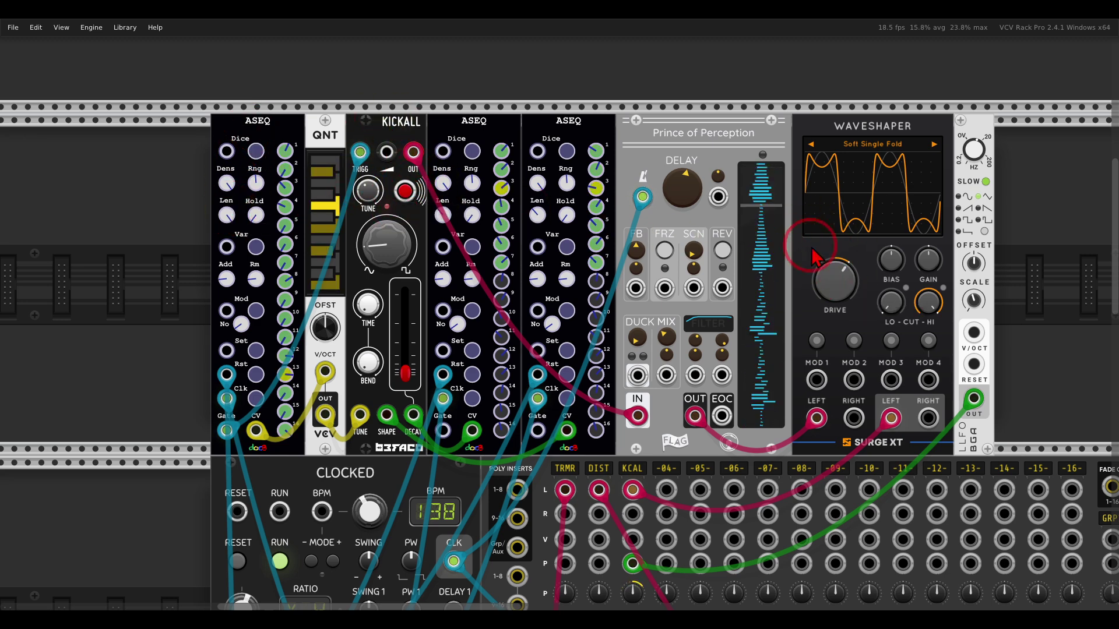
scroll(664, 460, down, 5)
scroll(665, 460, down, 1)
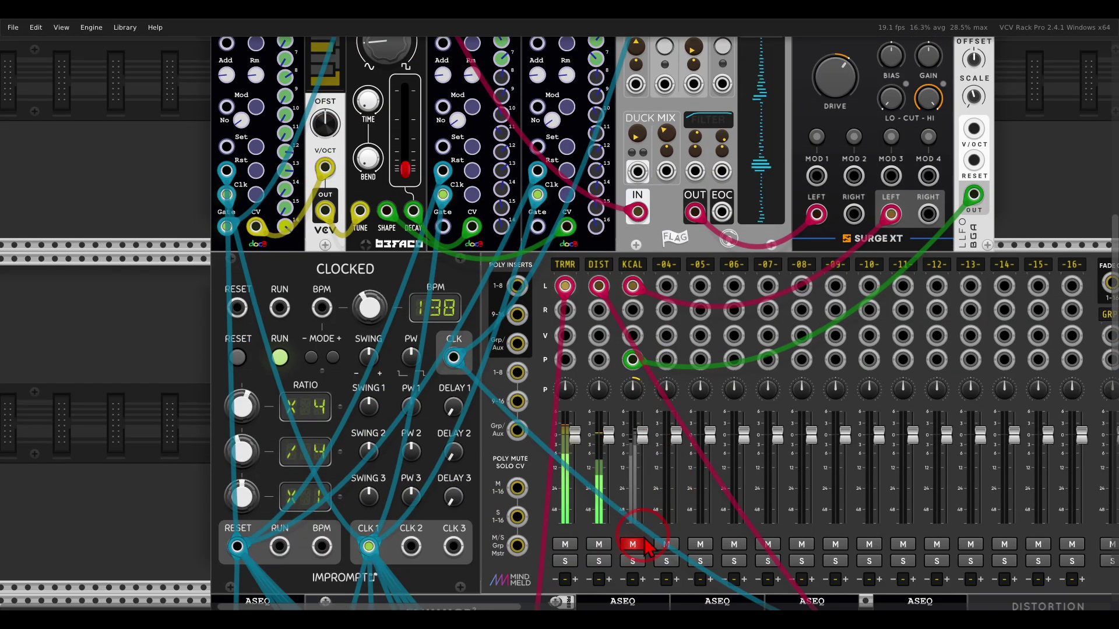
scroll(506, 233, up, 5)
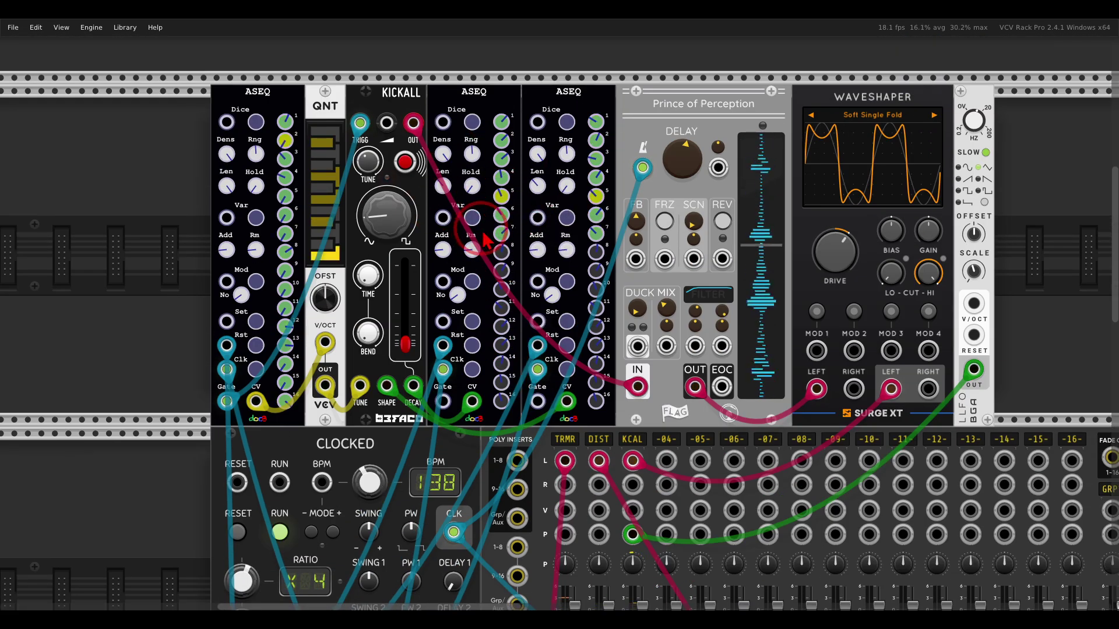
scroll(493, 362, down, 5)
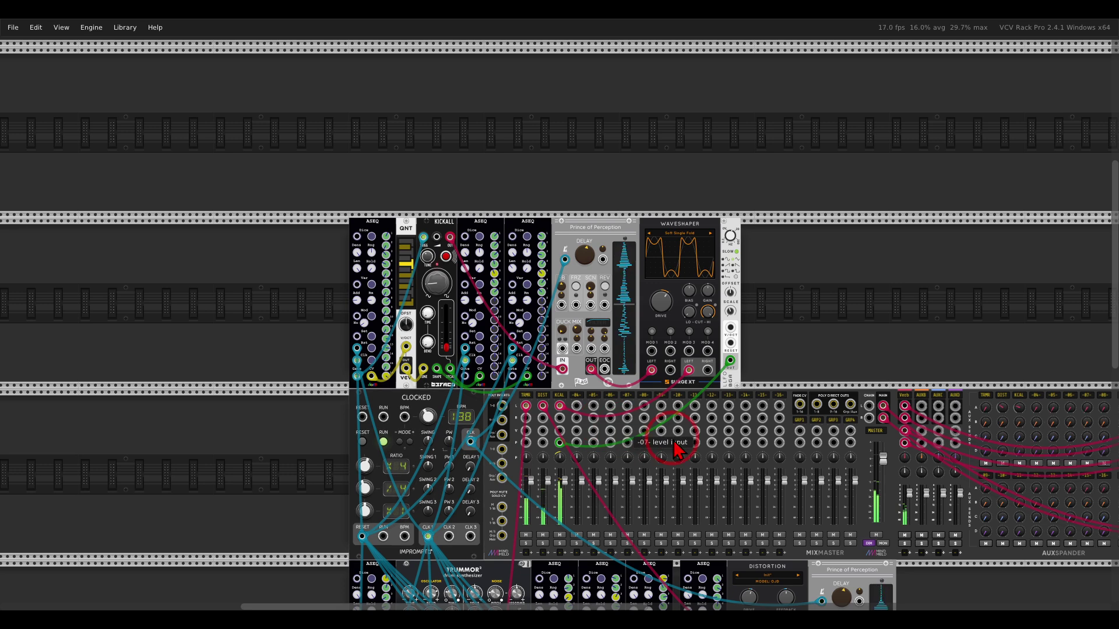
scroll(679, 449, up, 3)
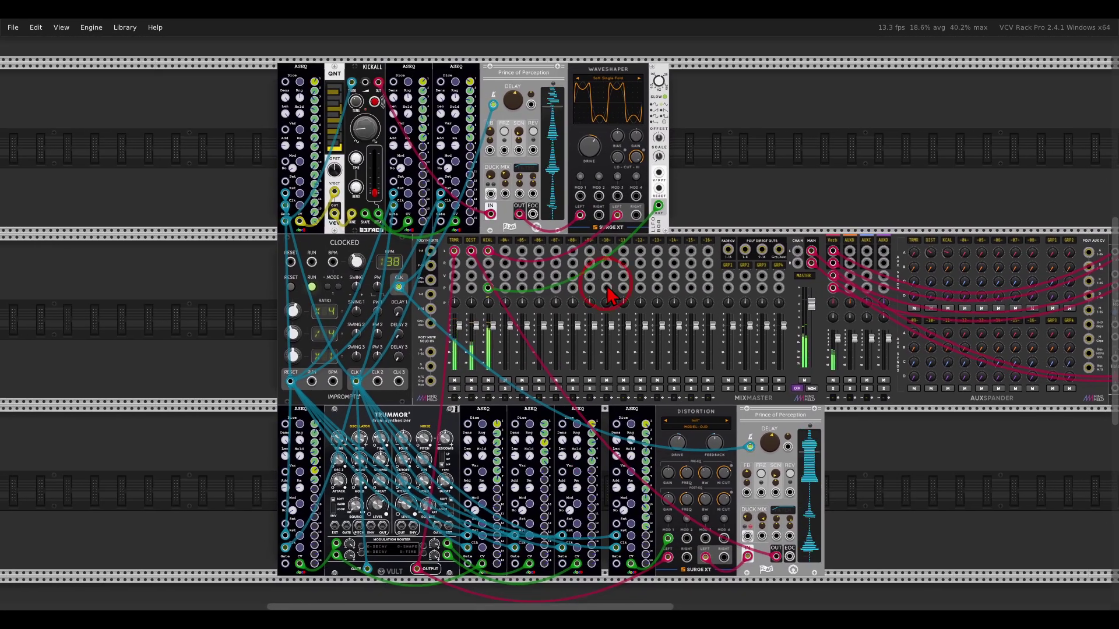
drag(607, 288, 621, 295)
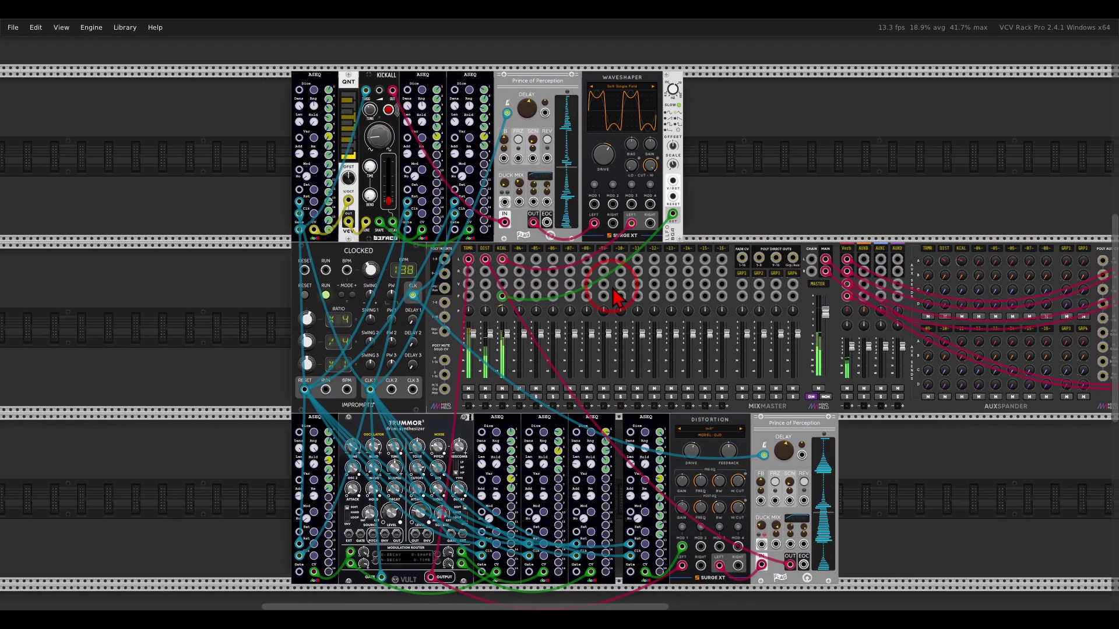
drag(751, 194, 752, 187)
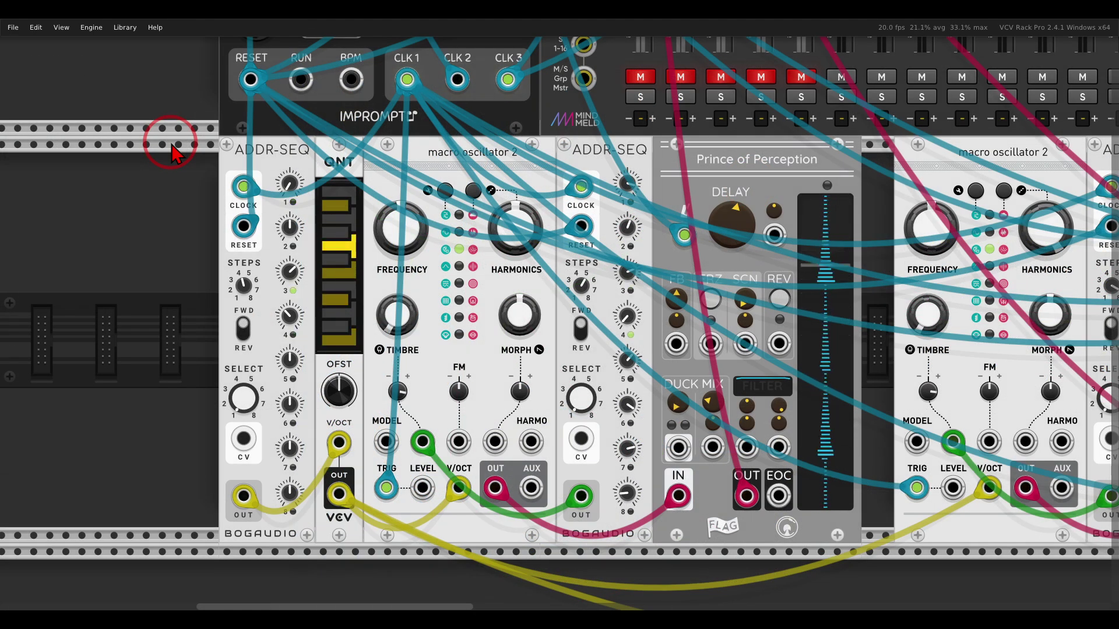
Step: Examine the ADDR-SEQ sequencers of the macro oscillator 2 voices and unmute the MixMaster's first three channels
mouse_move(208, 139)
mouse_down()
mouse_move(262, 169)
mouse_move(309, 131)
mouse_up()
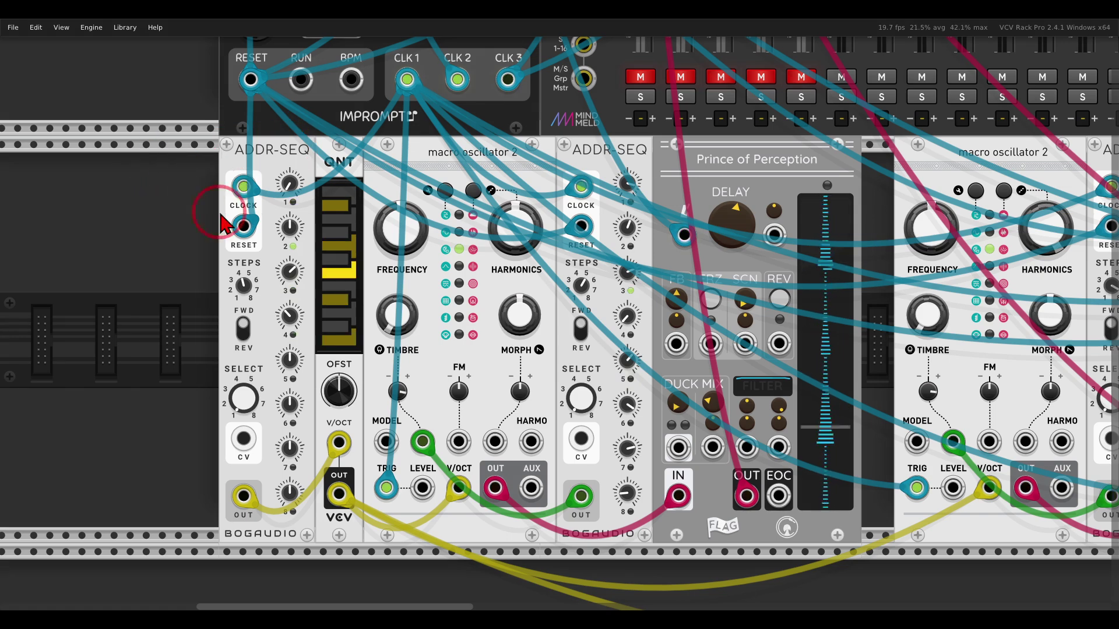
scroll(236, 231, down, 3)
drag(488, 262, 337, 268)
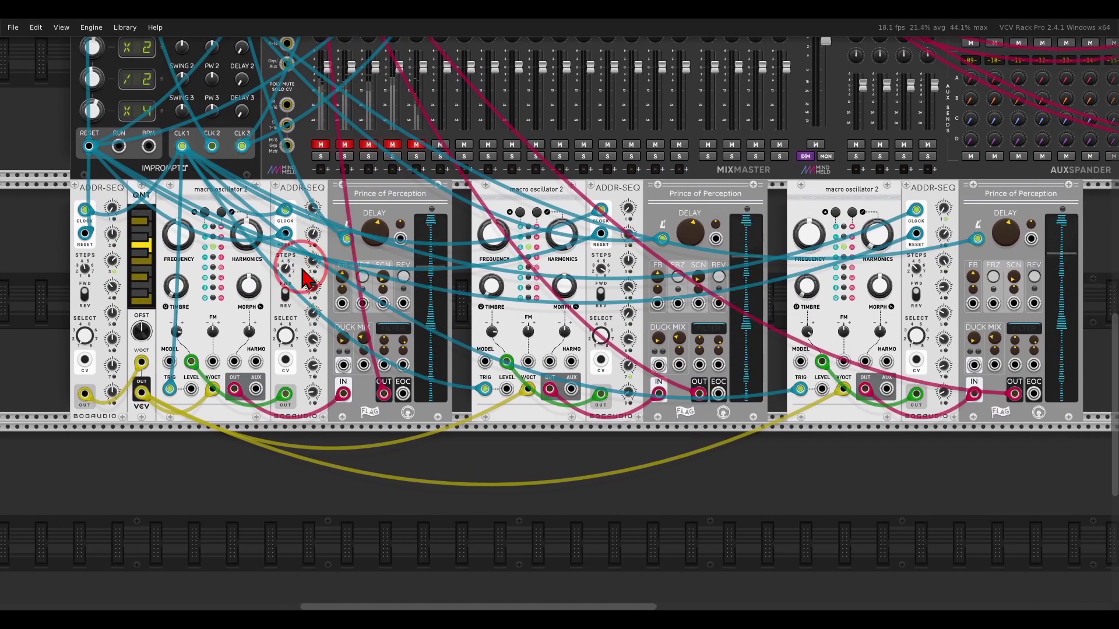
mouse_move(99, 251)
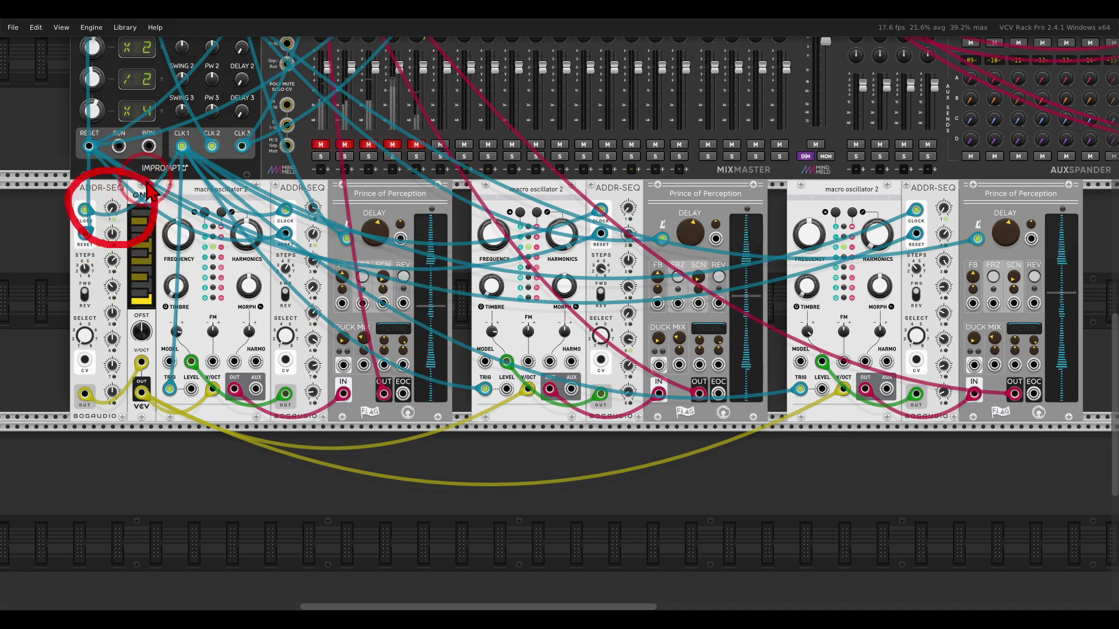
mouse_move(85, 274)
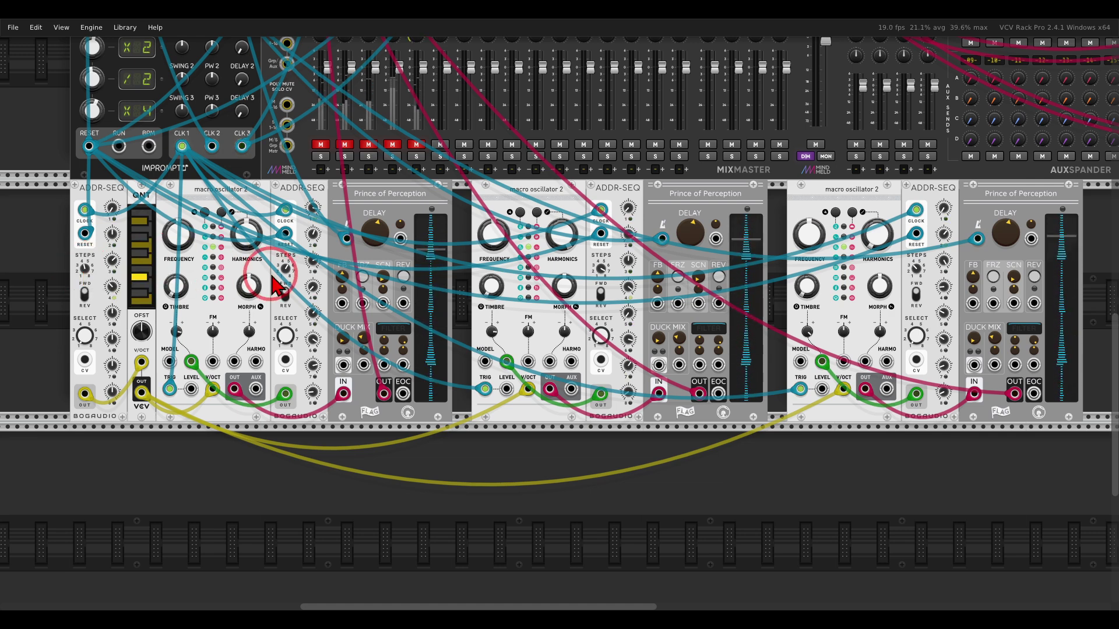
mouse_move(287, 272)
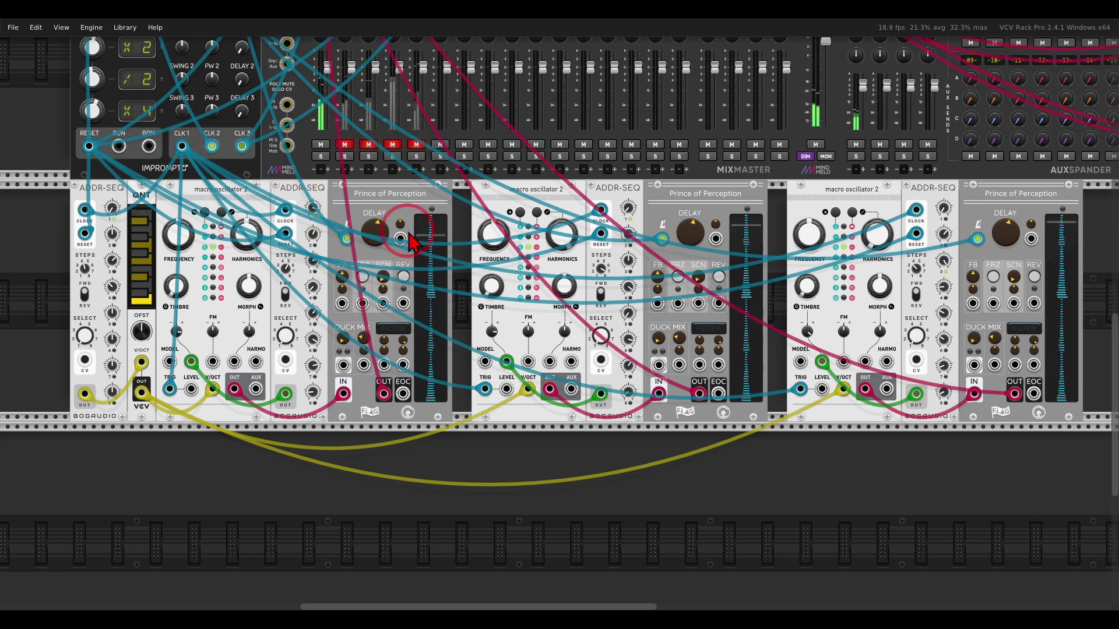
mouse_move(601, 274)
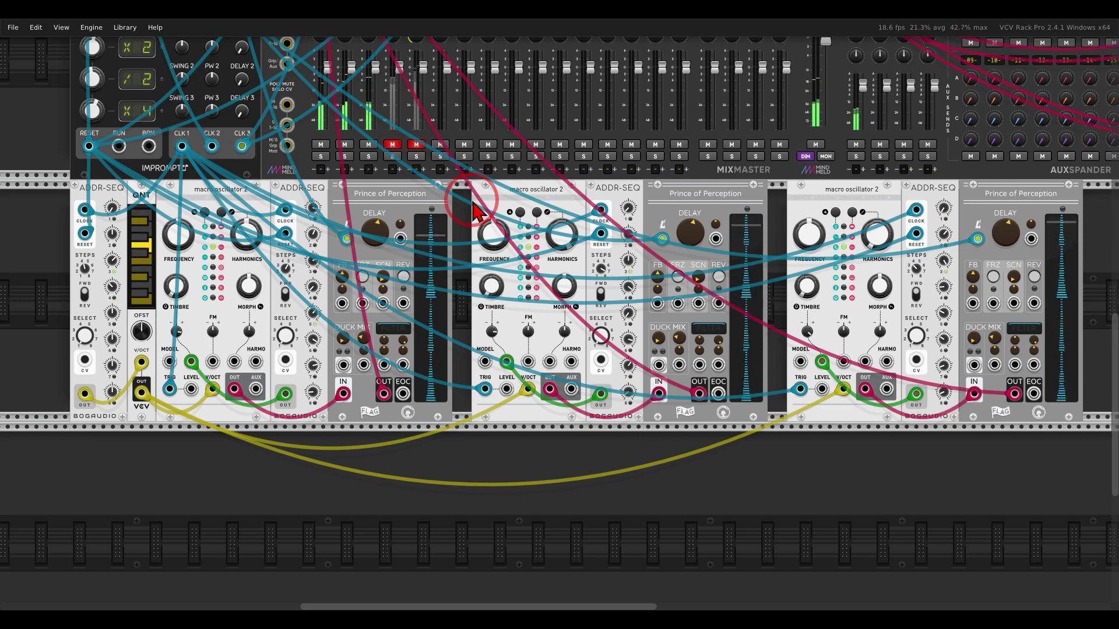
Step: Examine the ADDR-SEQ sequencers with ASX expanders that drive the VCO pitch, the VCF cutoff and the Waveshaper
scroll(470, 213, left, 5)
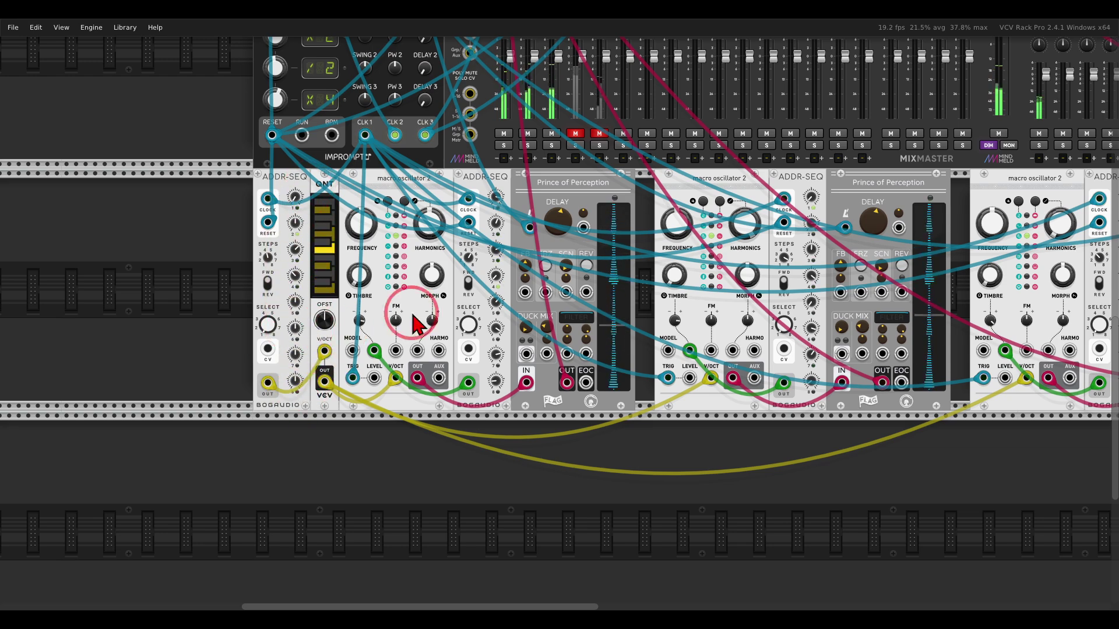
scroll(676, 288, up, 5)
scroll(682, 294, up, 6)
scroll(599, 225, left, 2)
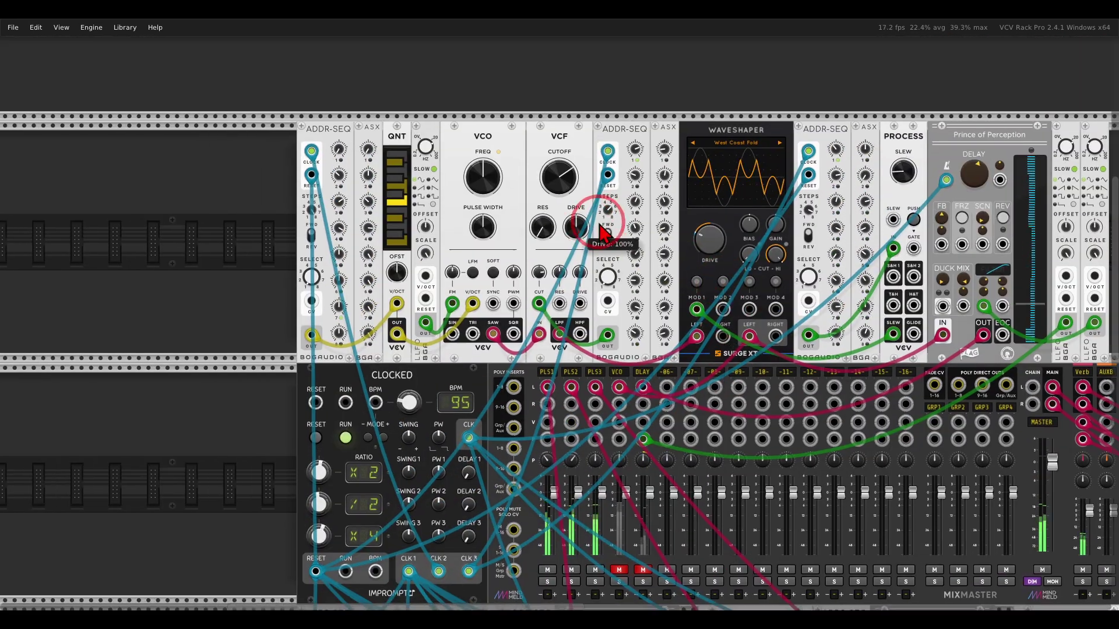
scroll(385, 251, up, 1)
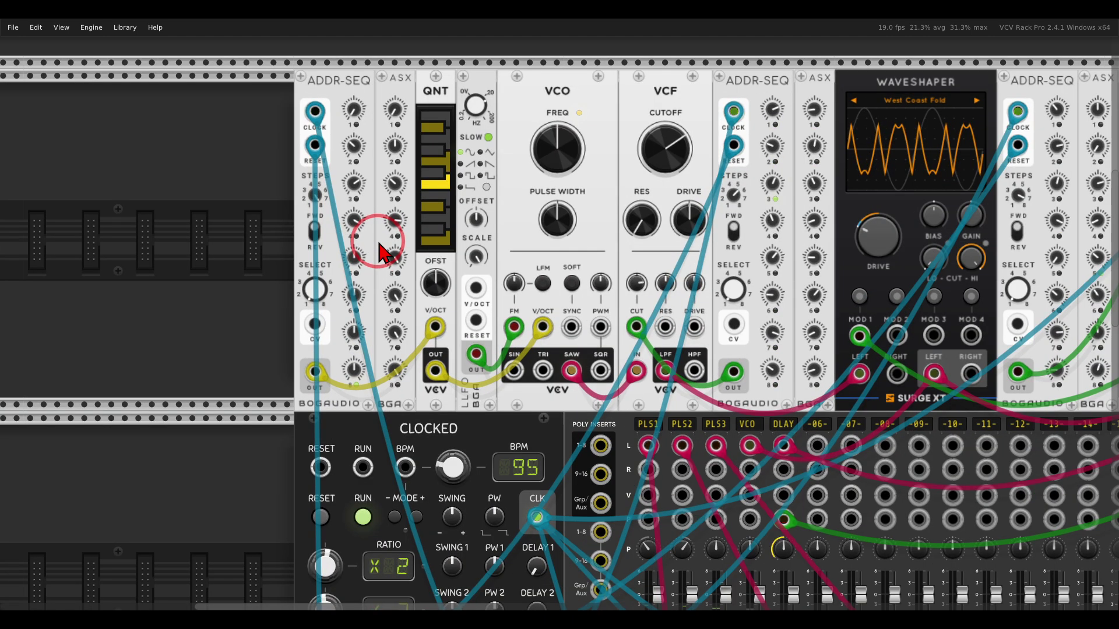
scroll(428, 235, up, 1)
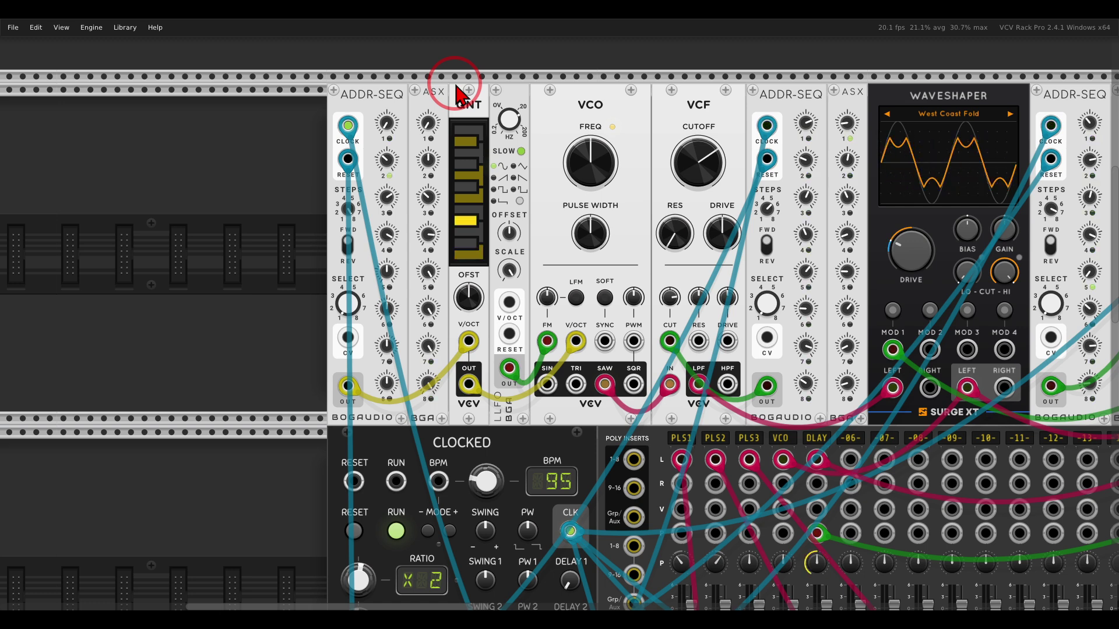
mouse_move(446, 74)
mouse_down()
mouse_move(346, 111)
mouse_move(432, 121)
mouse_move(445, 82)
mouse_up()
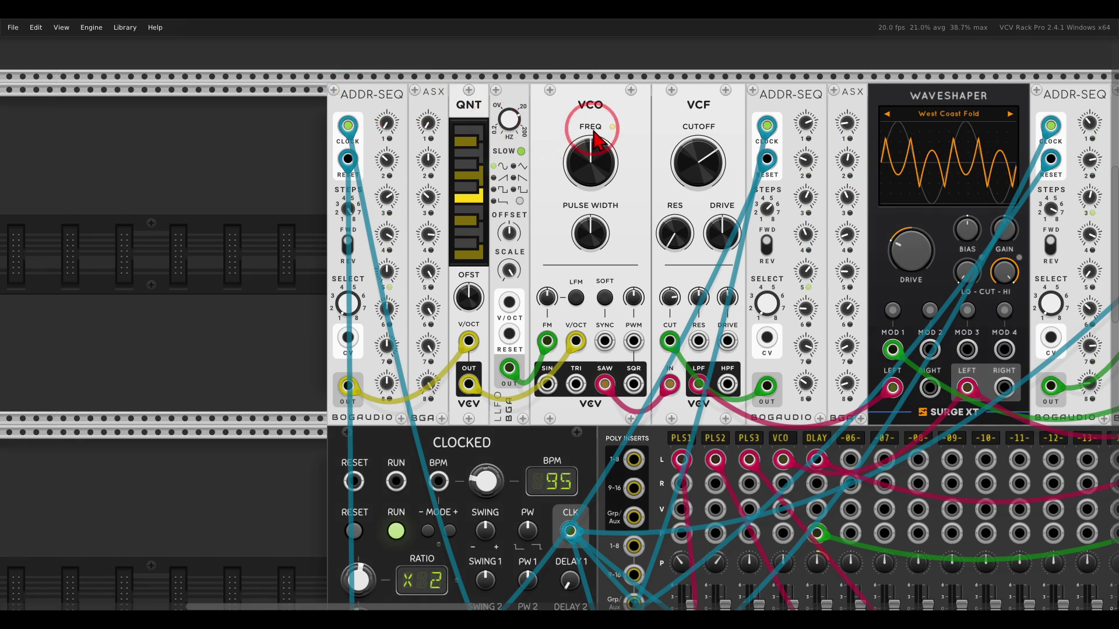
drag(589, 129, 377, 129)
mouse_move(406, 90)
mouse_down()
mouse_move(372, 134)
mouse_move(412, 100)
mouse_move(474, 104)
mouse_move(450, 127)
mouse_up()
key(Escape)
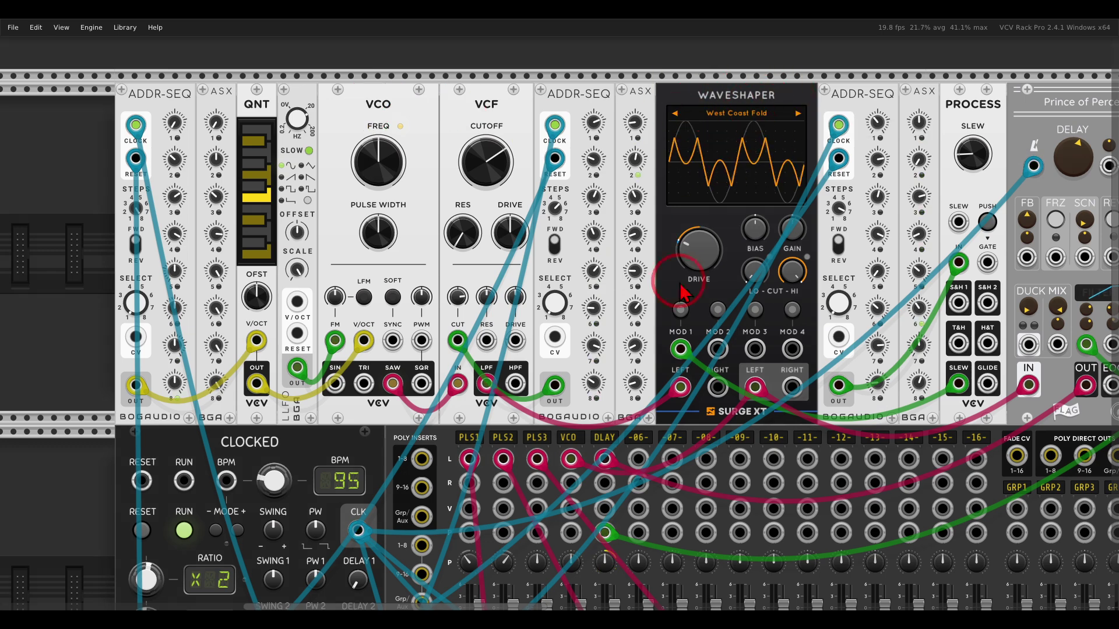
Step: Unmute the VCO and DLAY channels on the MixMaster so they play together with the three PLS channels
scroll(657, 347, down, 4)
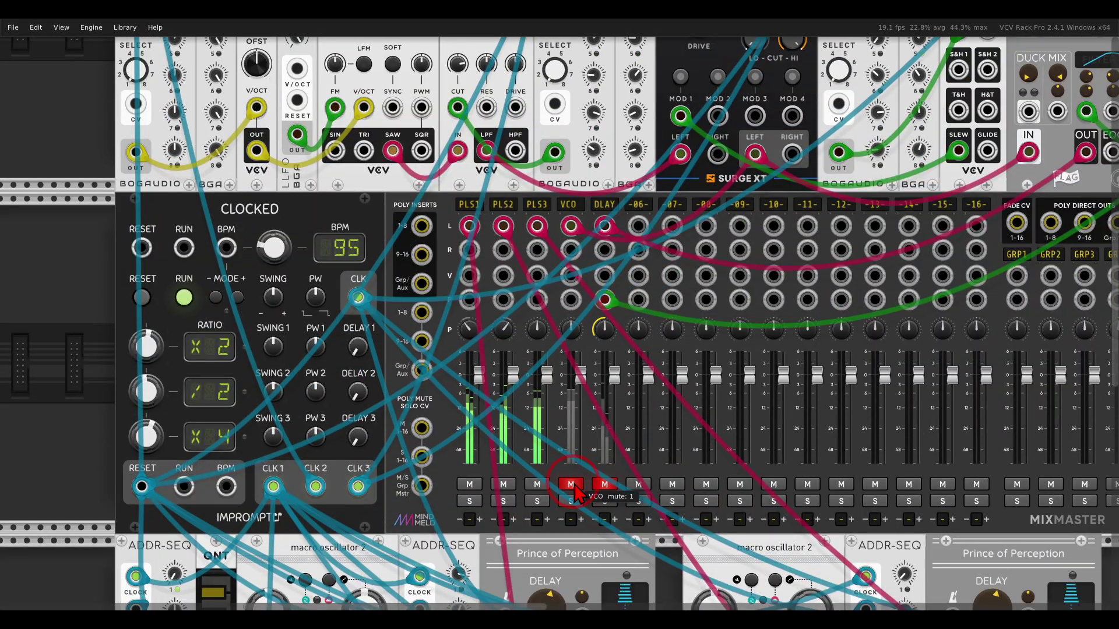
click(572, 485)
click(603, 485)
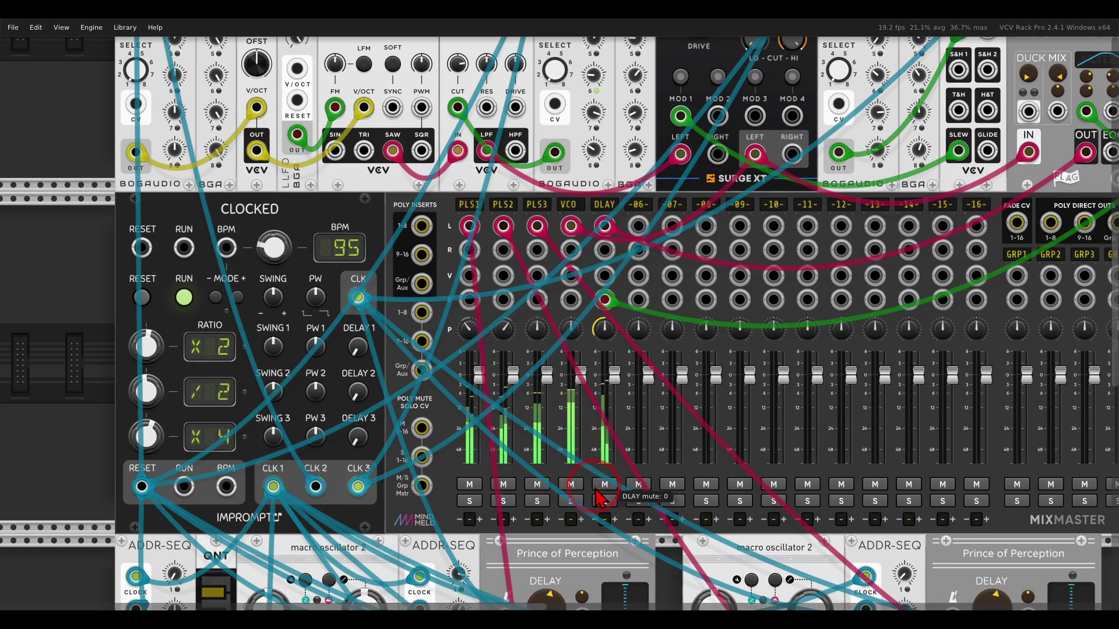
Step: Check the VCO voice's modulation sequencers and its soloed MixMaster channel, and view the whole patch with all channels playing
scroll(647, 289, up, 5)
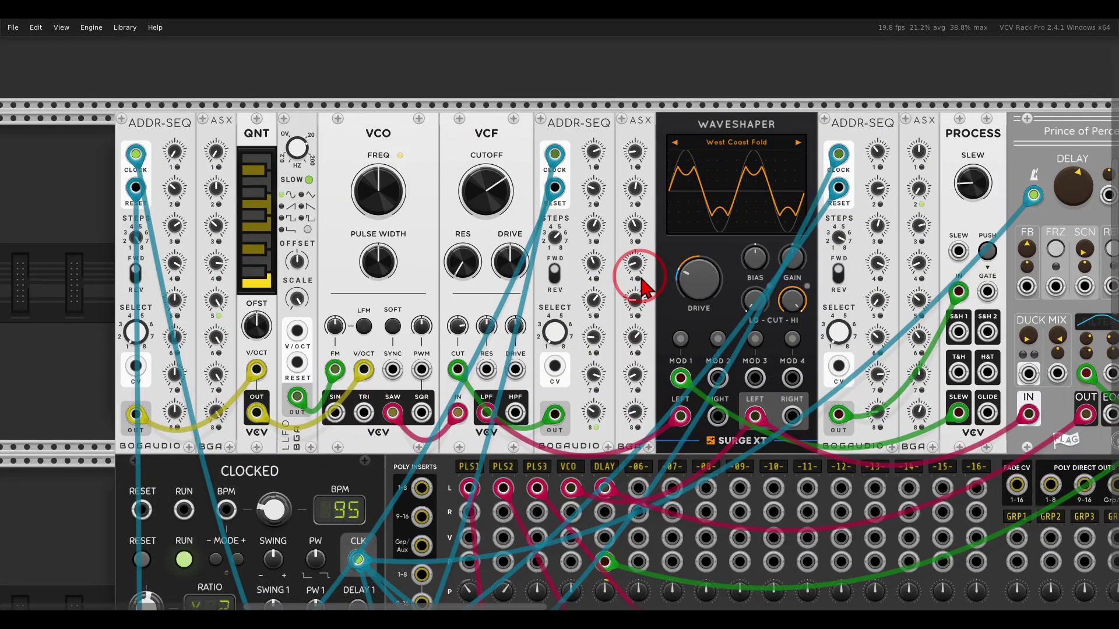
drag(642, 262, 546, 262)
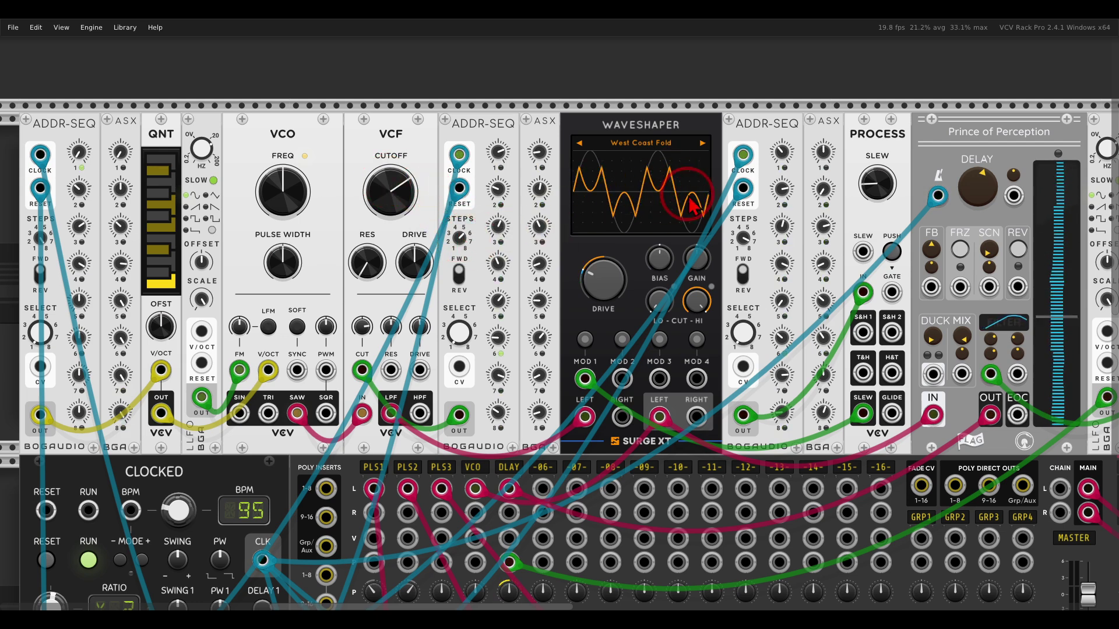
scroll(520, 300, down, 5)
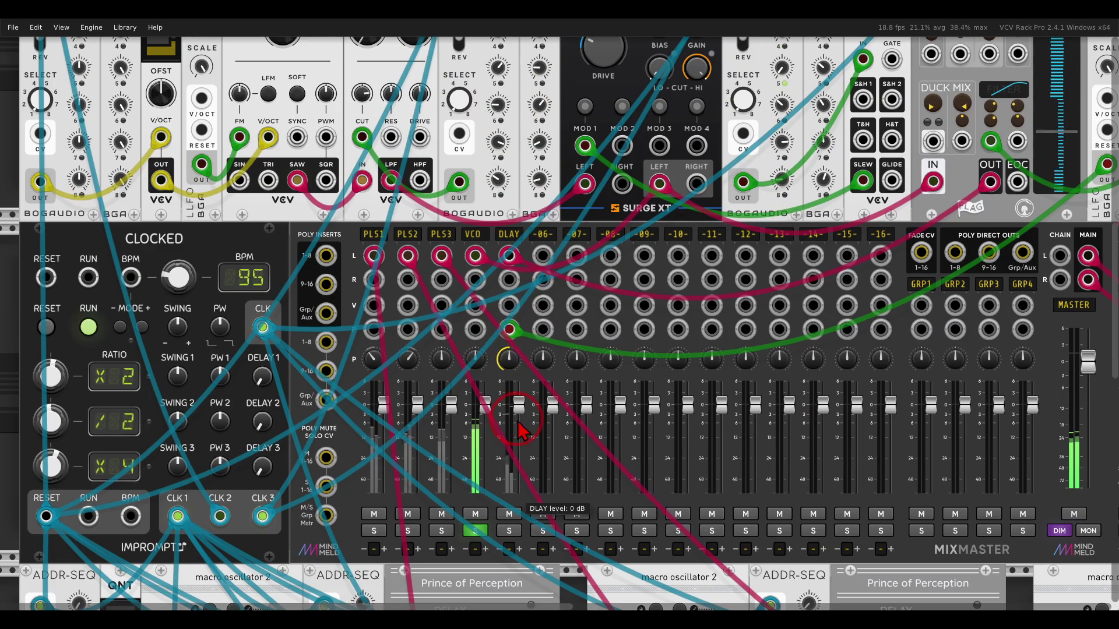
scroll(510, 405, down, 5)
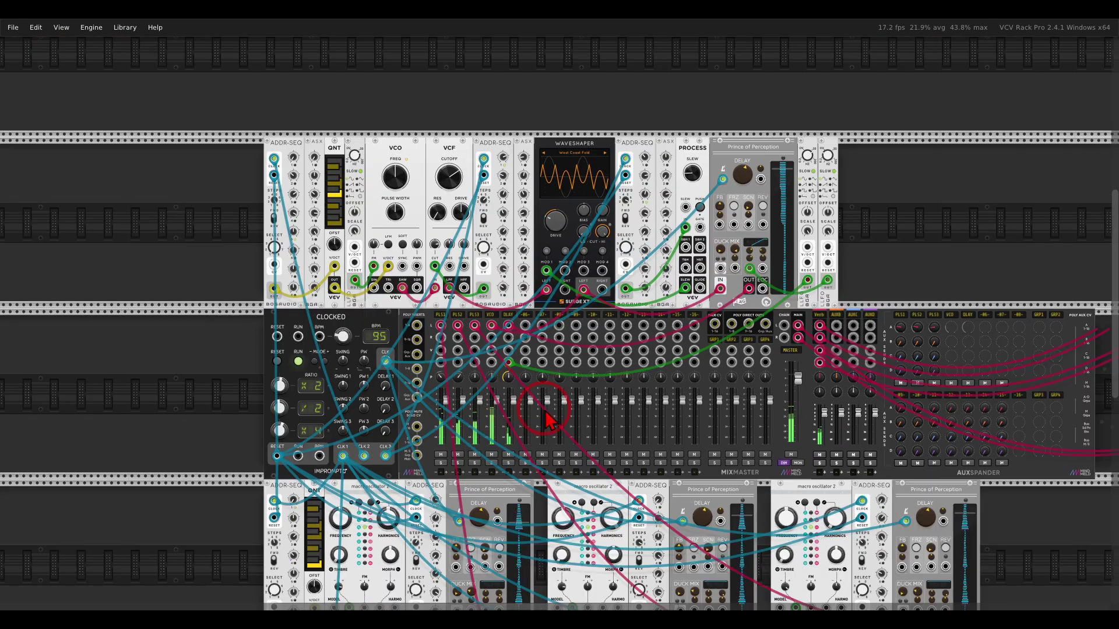
scroll(565, 373, up, 3)
drag(563, 363, 565, 370)
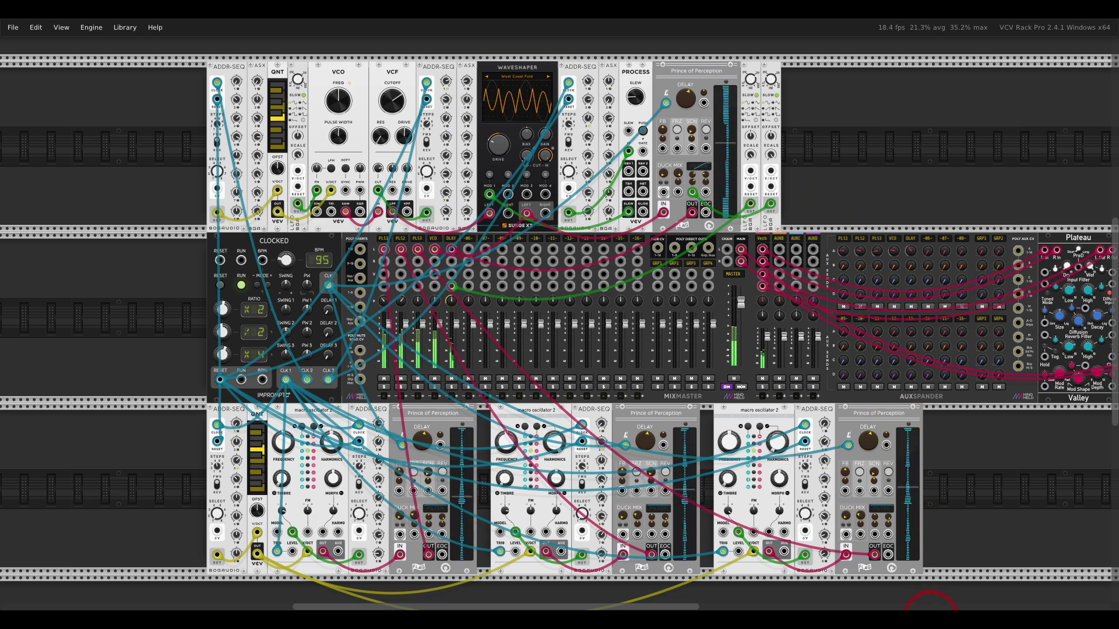
Step: Switch to the Voltage Block picture in the image viewer and examine the module's eight outputs and its LENGTH and DIVIDE controls
click(697, 412)
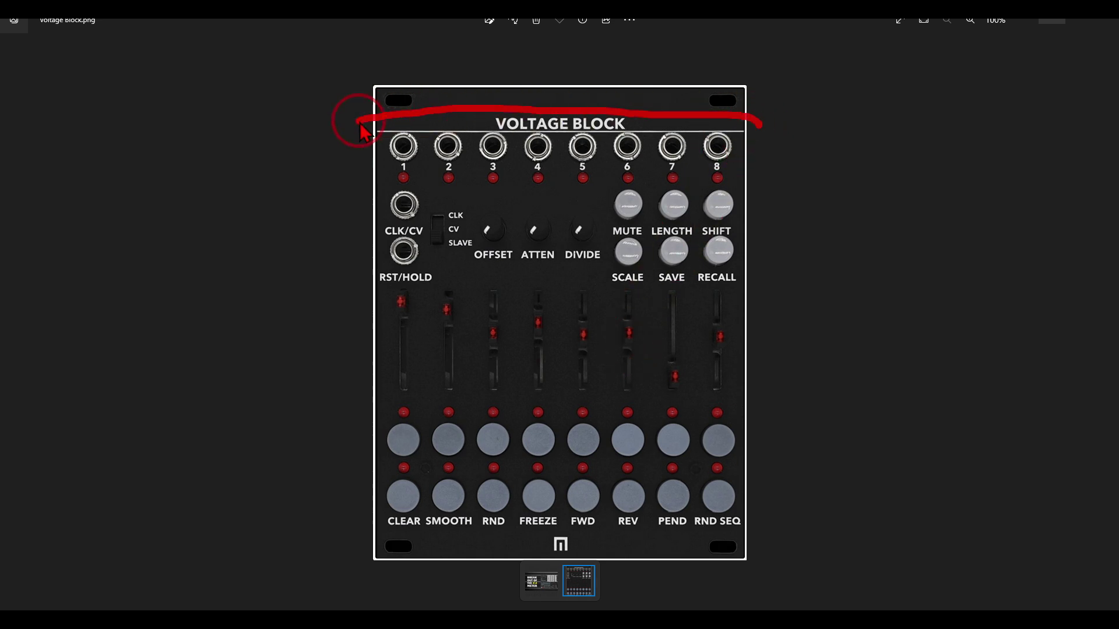
mouse_move(360, 124)
mouse_down()
mouse_move(369, 190)
mouse_move(645, 194)
mouse_up()
click(689, 199)
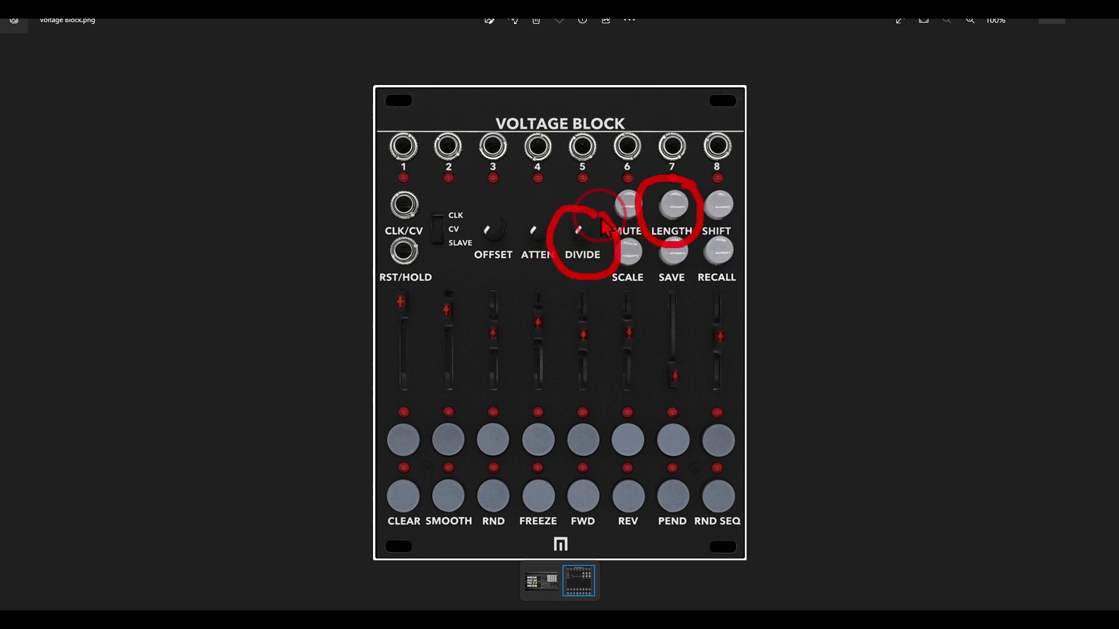
key(Escape)
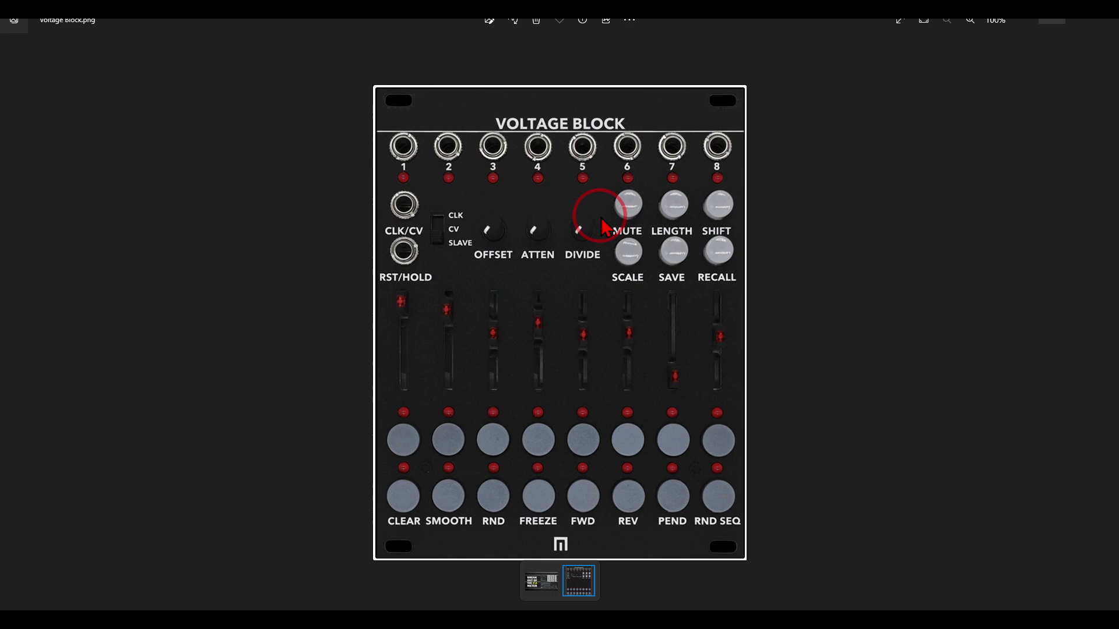